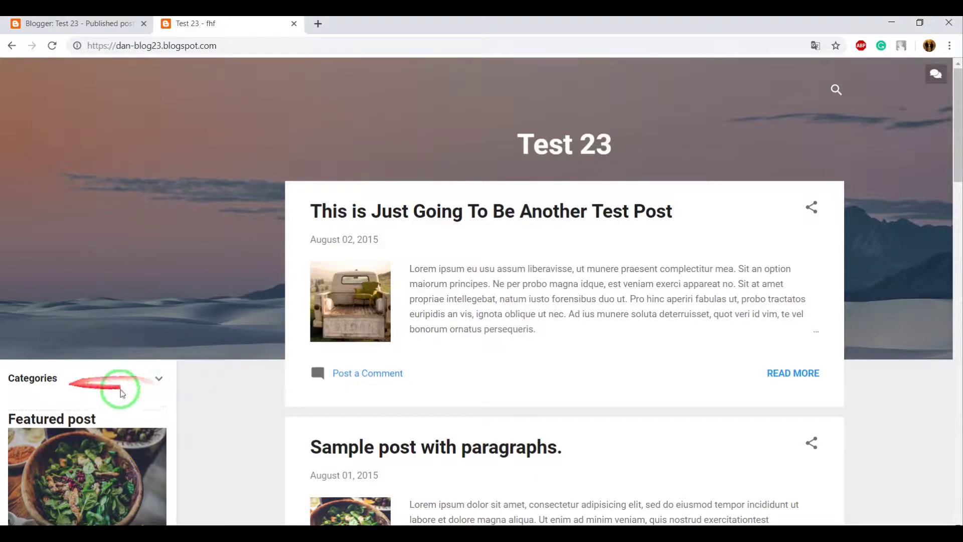
# Expand and browse the blog's Categories list, collapse it, then go to the dashboard's published posts
pyautogui.click(161, 382)
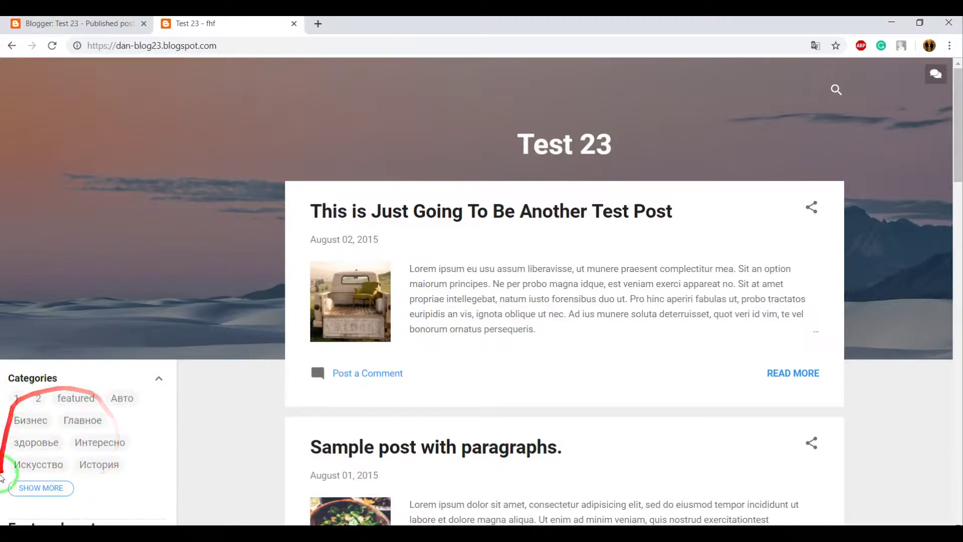
pyautogui.click(27, 487)
pyautogui.scroll(-1, 145, 444)
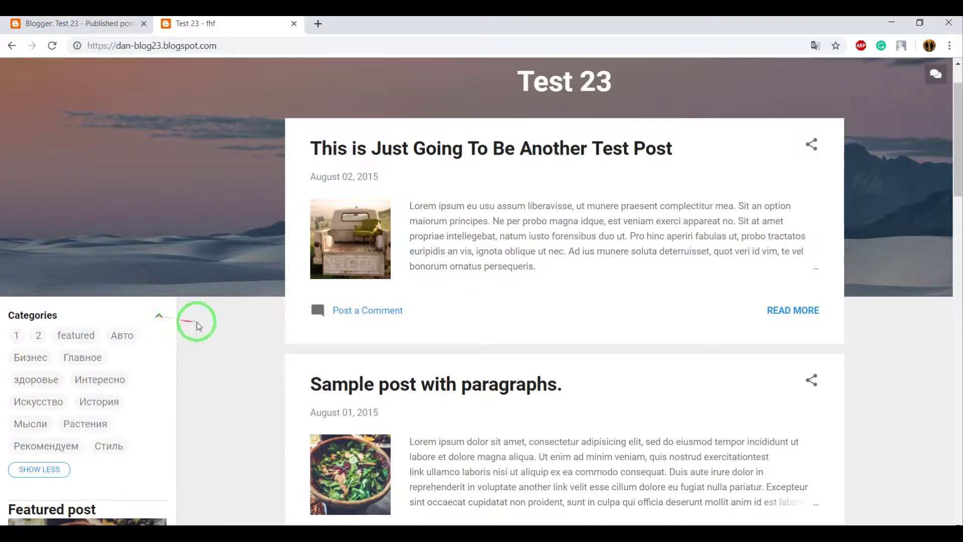
pyautogui.click(159, 316)
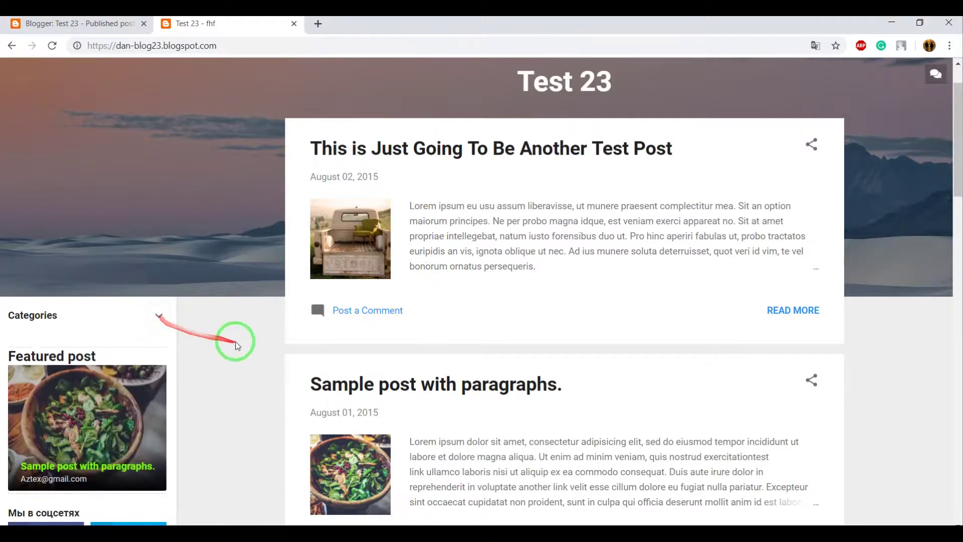
pyautogui.scroll(1, 245, 276)
pyautogui.click(92, 25)
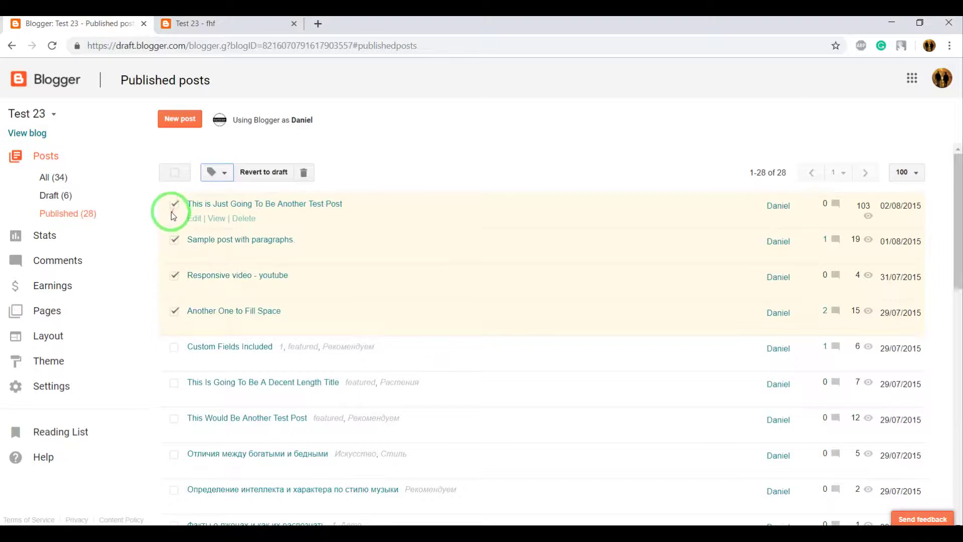
# Clear any existing post selection in the Published posts list
pyautogui.click(175, 172)
pyautogui.click(175, 173)
pyautogui.click(176, 206)
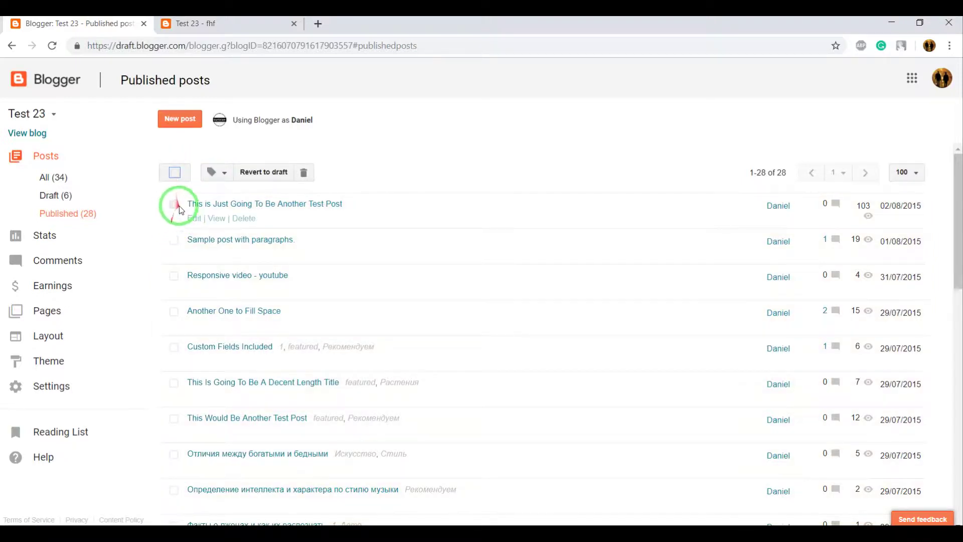
pyautogui.click(211, 213)
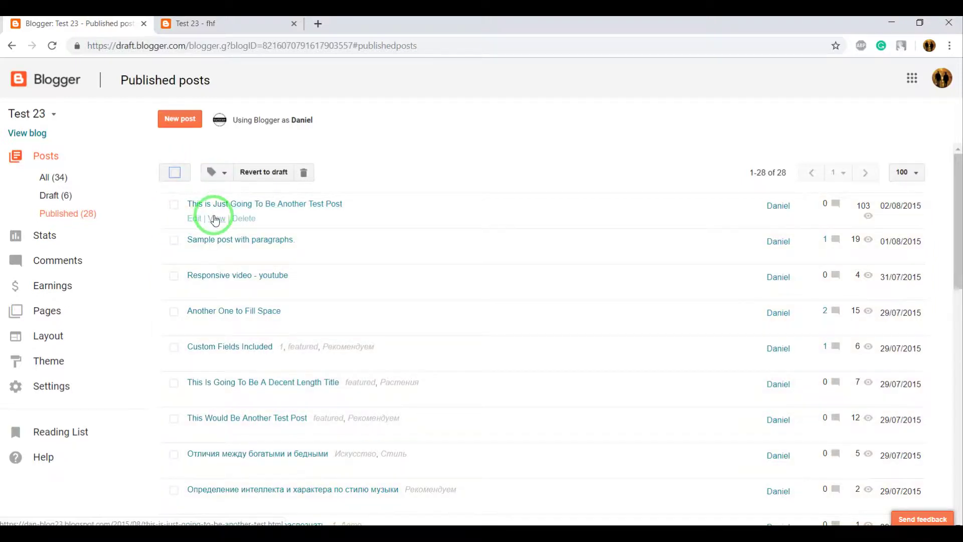
# Tick the newest test post, Sample post with paragraphs, Responsive video - youtube and Another One to Fill Space
pyautogui.click(174, 204)
pyautogui.click(174, 239)
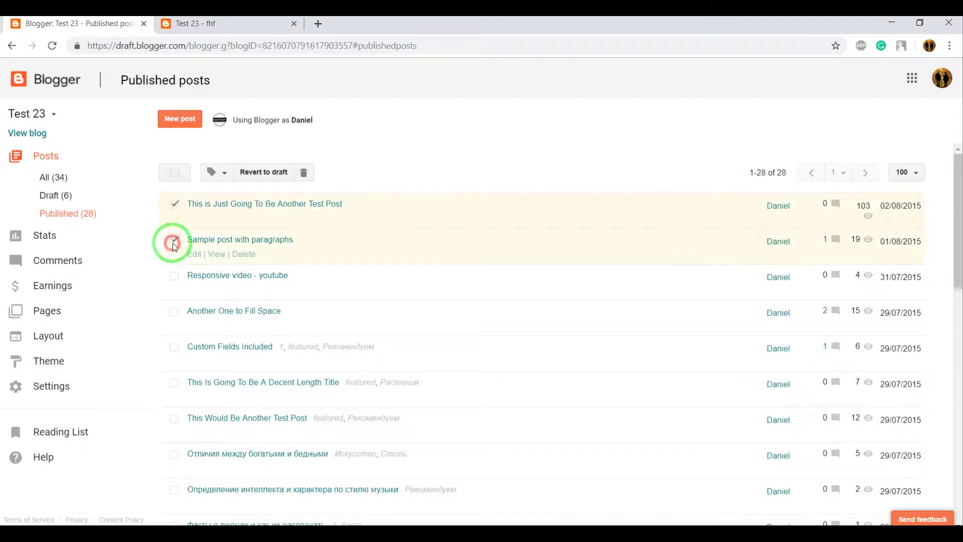
pyautogui.click(174, 275)
pyautogui.click(173, 312)
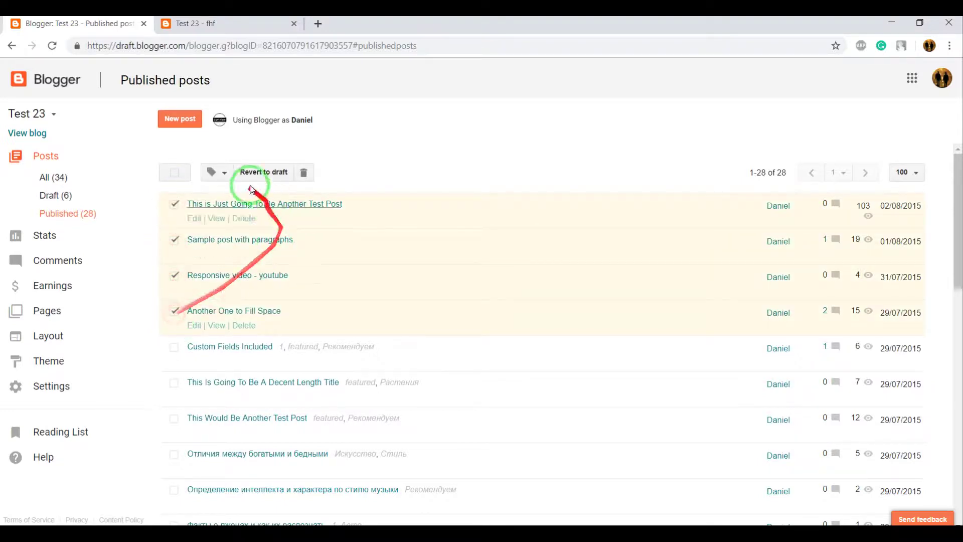
# Create a new label named Sport and apply it to the four selected posts
pyautogui.click(216, 176)
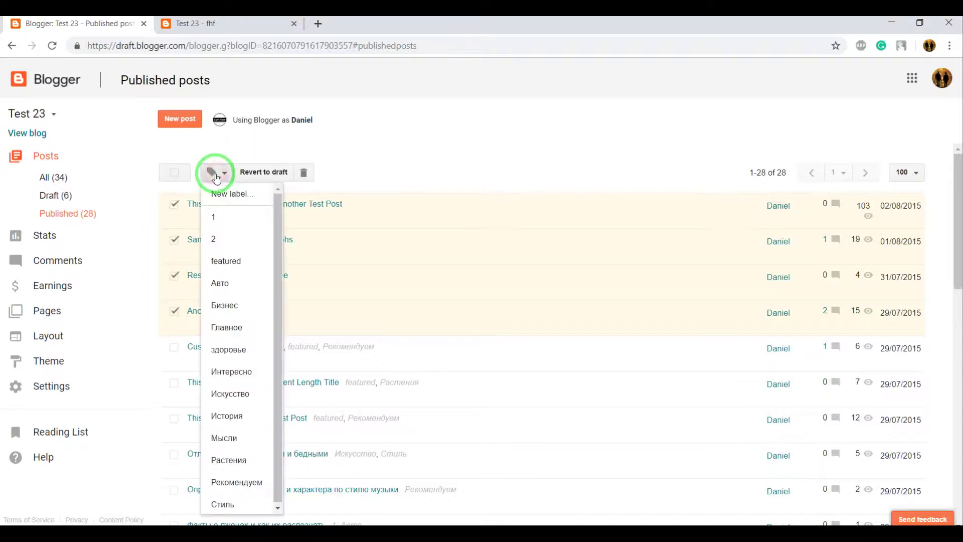
pyautogui.click(229, 192)
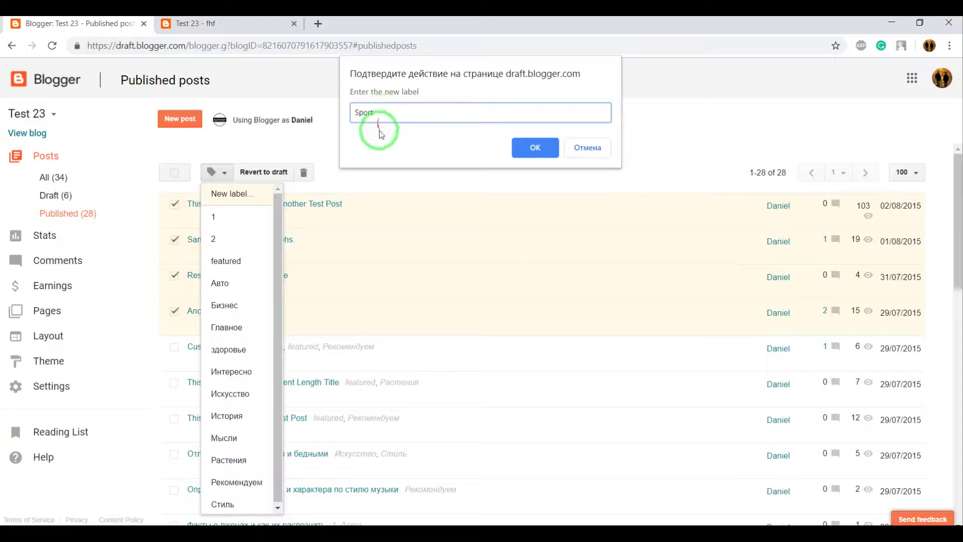
pyautogui.click(527, 152)
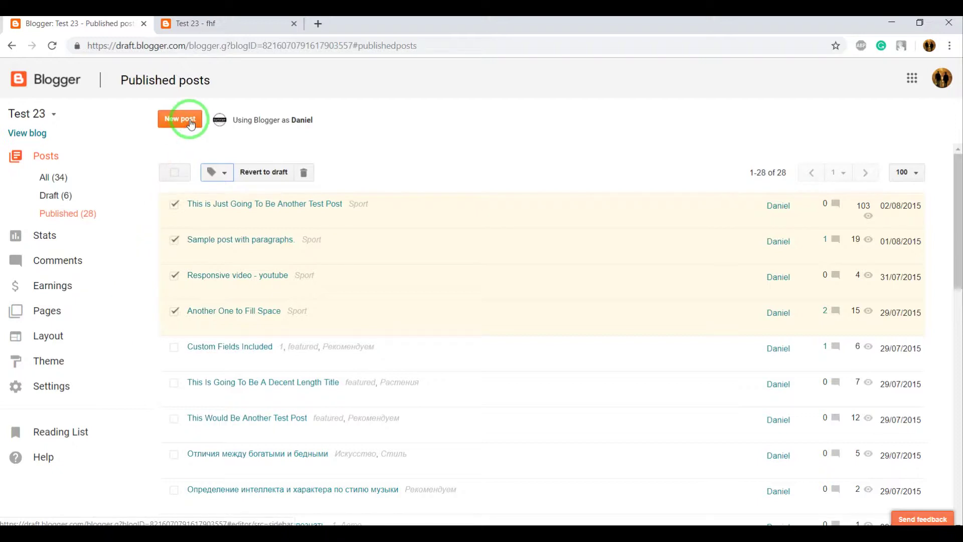
# On the Layout page, add a gadget to Sidebar (bottom) and pick the Labels gadget
pyautogui.click(61, 344)
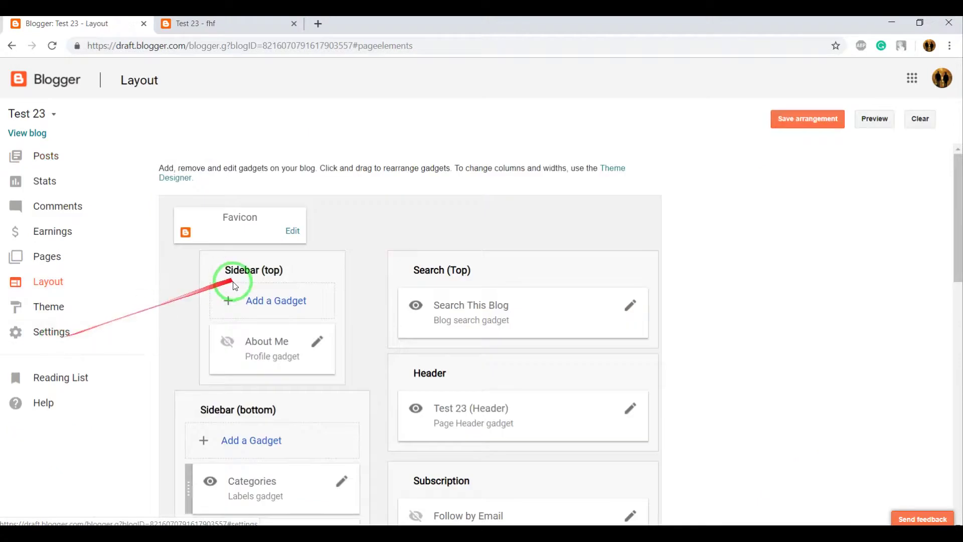
pyautogui.scroll(-1, 315, 345)
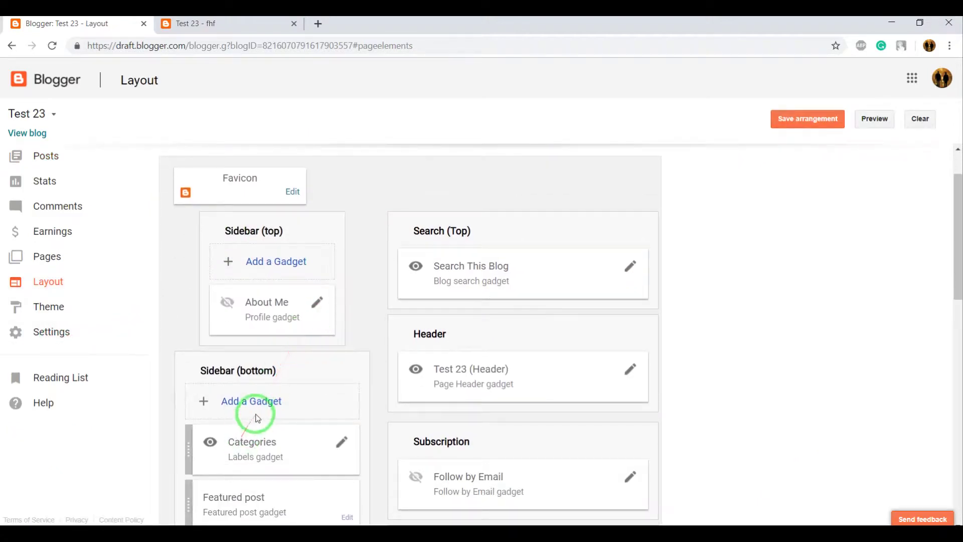
pyautogui.click(259, 406)
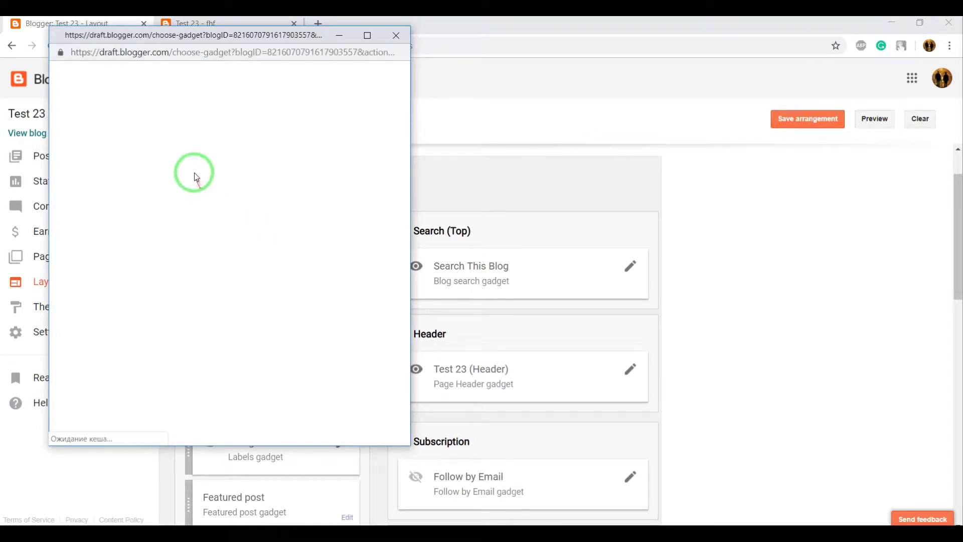
pyautogui.scroll(-8, 227, 267)
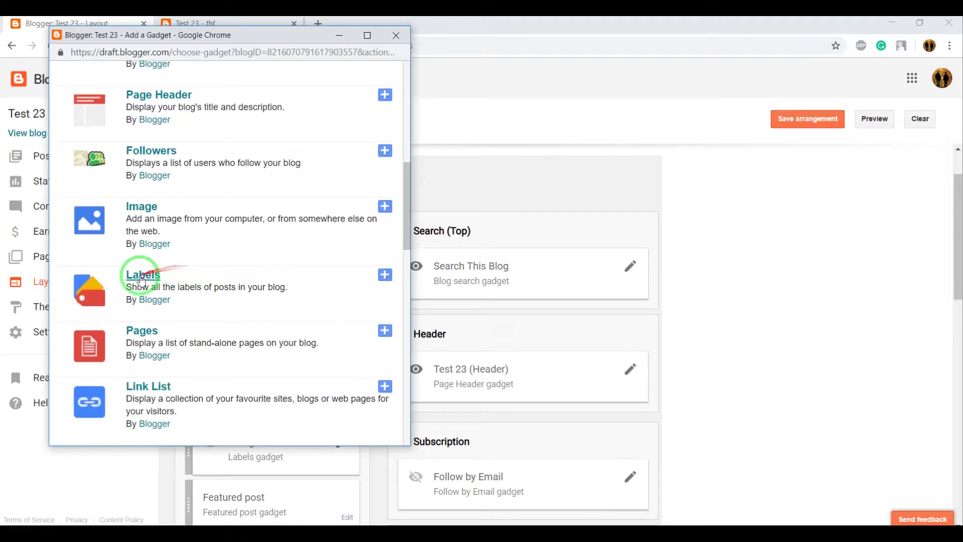
pyautogui.click(152, 279)
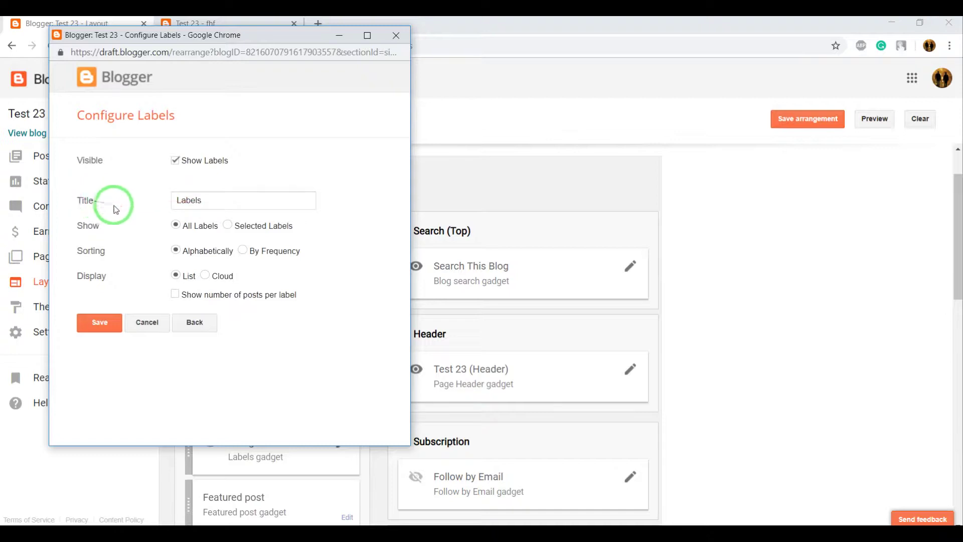
# Retitle the new Labels gadget 'Categories', save it, and switch to the live blog
pyautogui.doubleClick(201, 199)
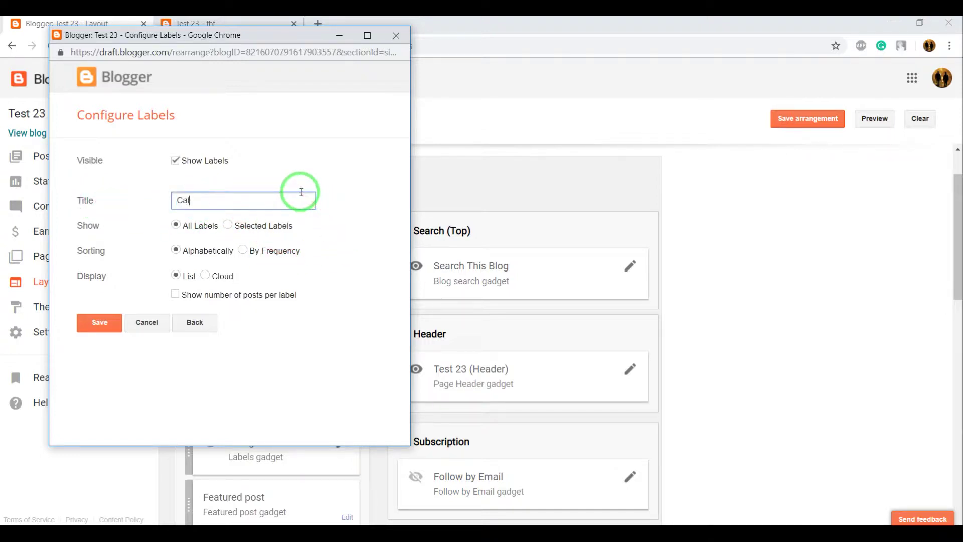
pyautogui.write('Categories')
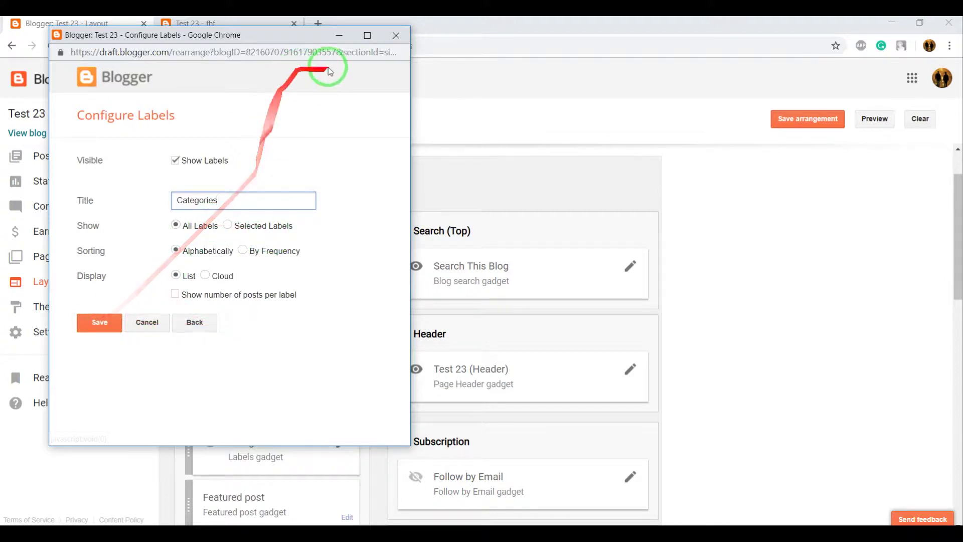
pyautogui.click(100, 321)
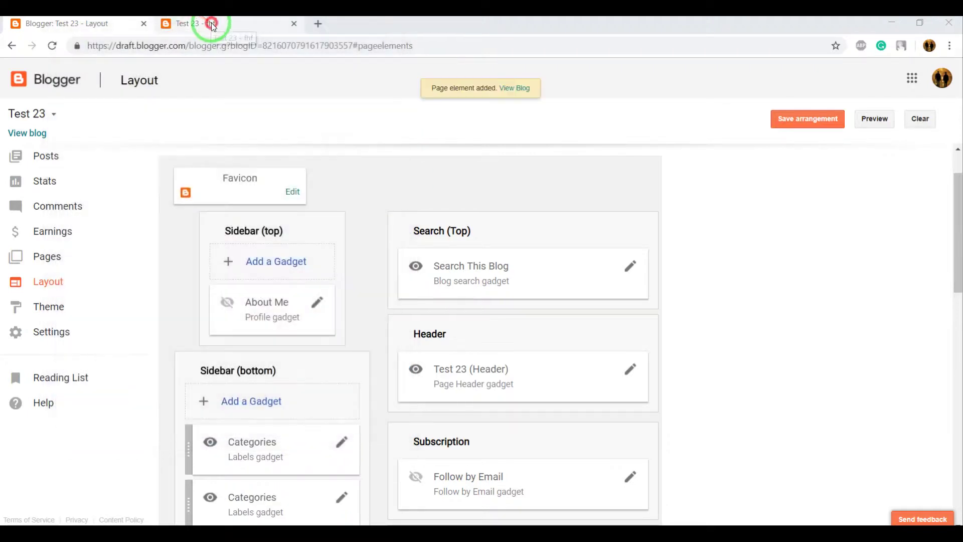
pyautogui.click(211, 23)
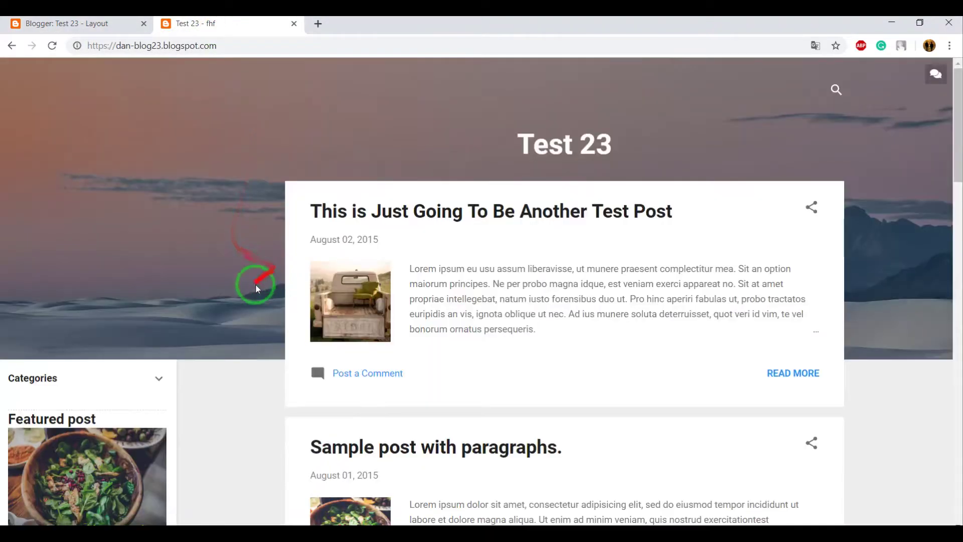
# Reload the blog, then delete the duplicate Categories gadget from Layout and return to the blog
pyautogui.press('F5')
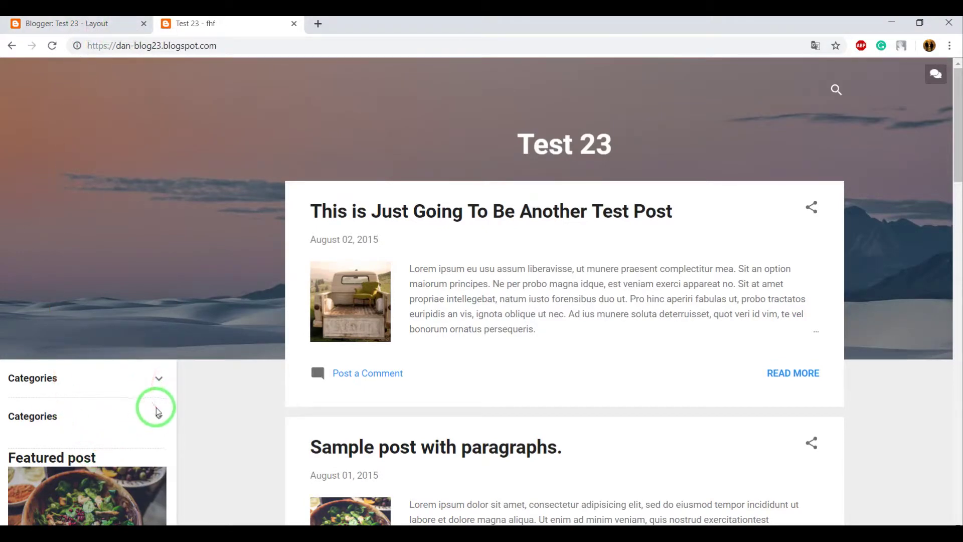
pyautogui.click(96, 20)
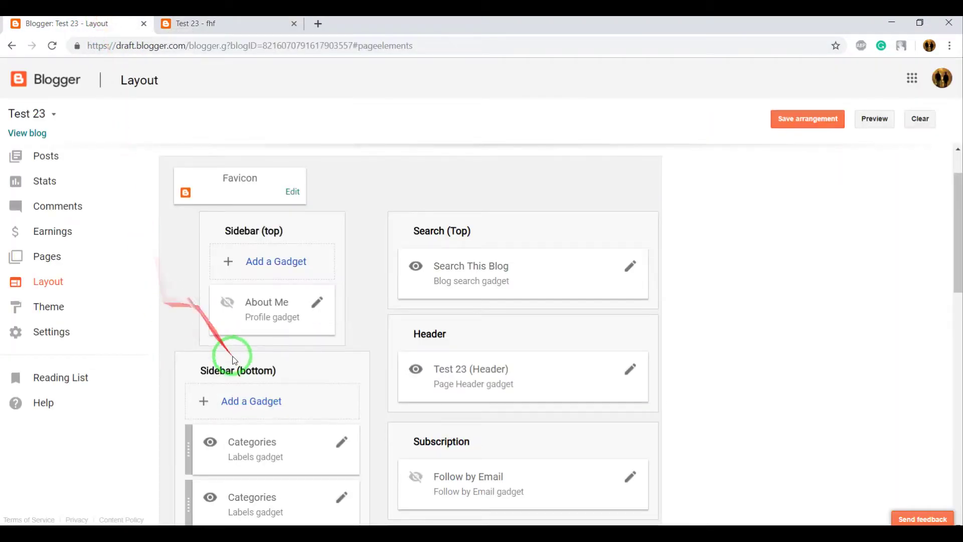
pyautogui.click(294, 371)
pyautogui.click(341, 372)
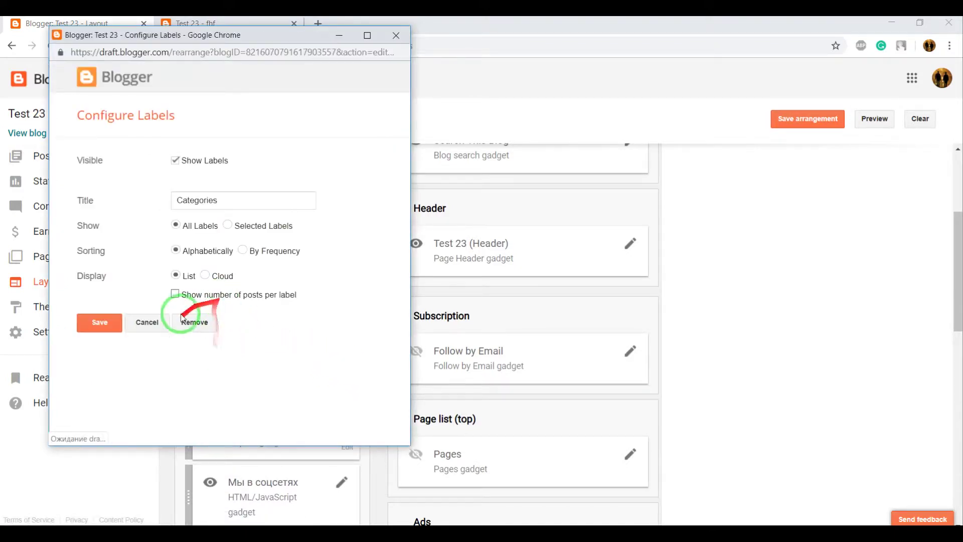
pyautogui.click(202, 326)
pyautogui.click(280, 132)
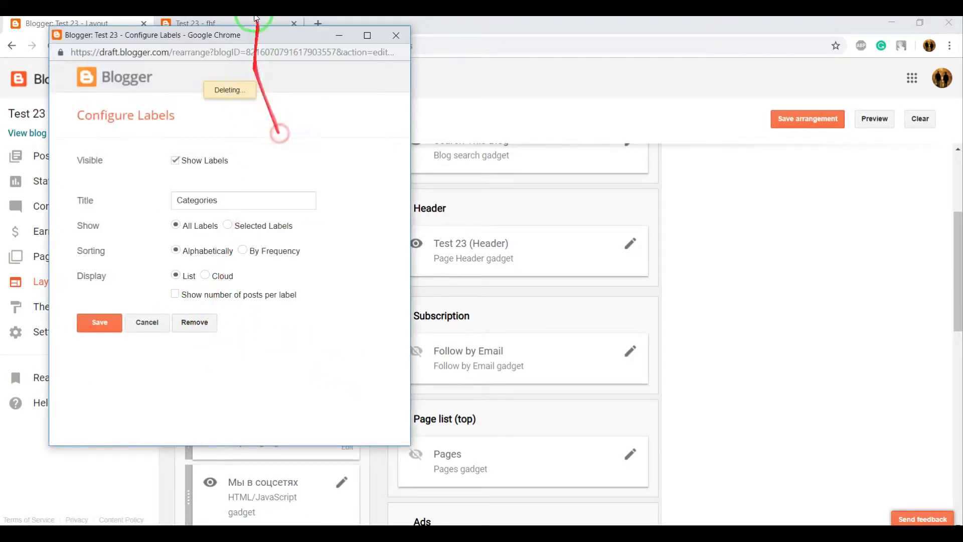
pyautogui.click(227, 23)
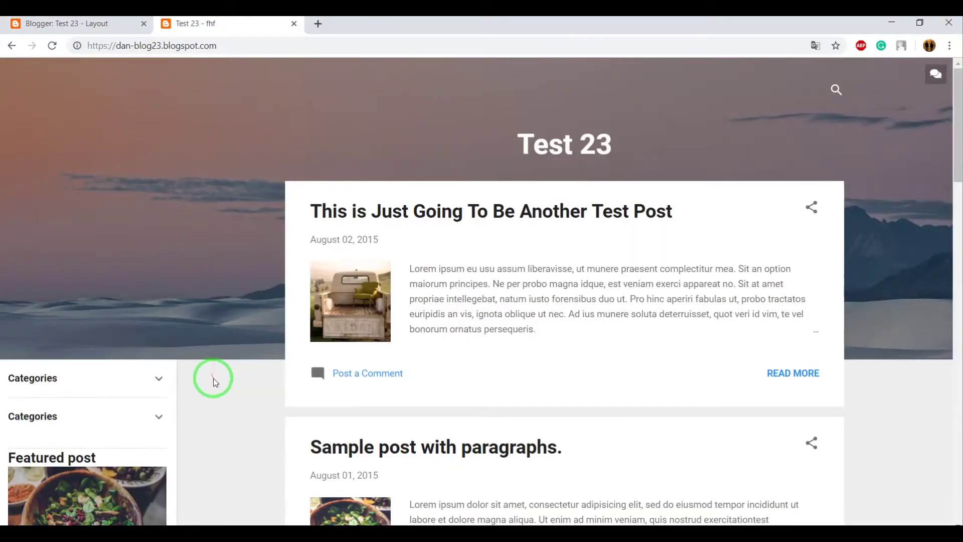
# Reload the blog, expand Categories and open the Sport label's post listing
pyautogui.press('F5')
pyautogui.click(159, 380)
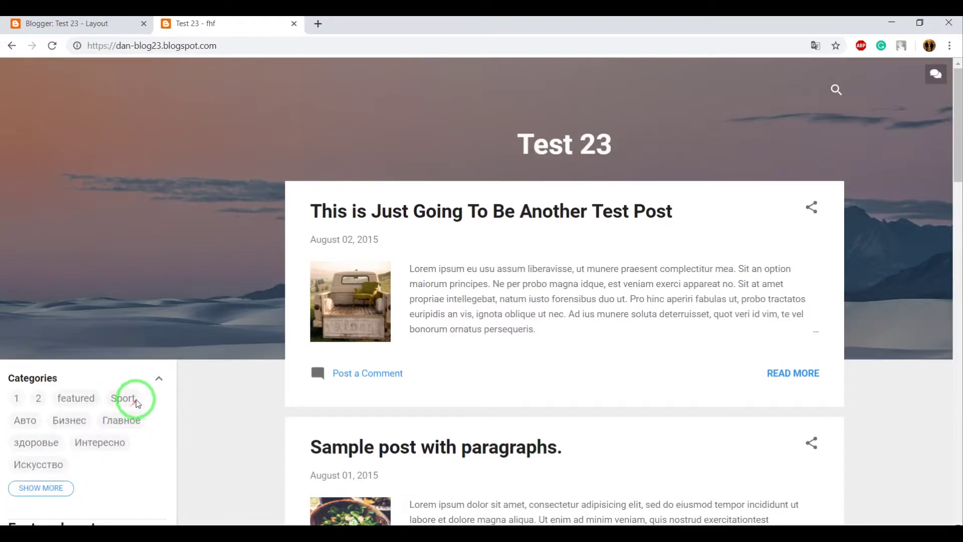
pyautogui.click(120, 406)
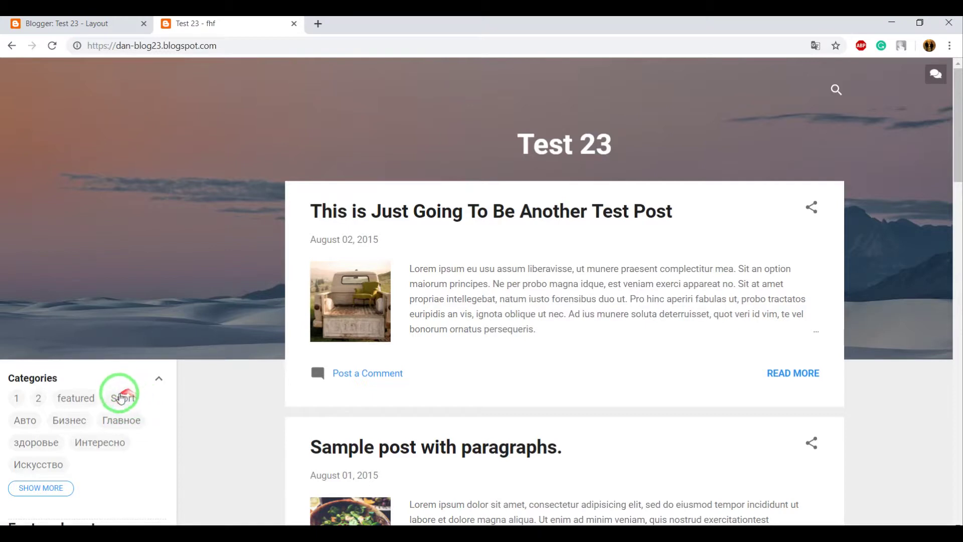
pyautogui.click(127, 404)
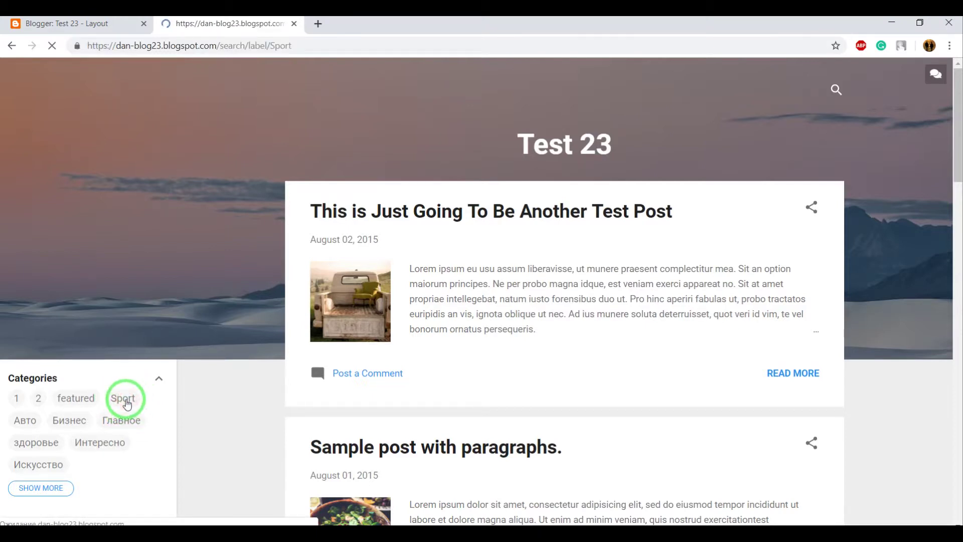
pyautogui.scroll(-1, 494, 266)
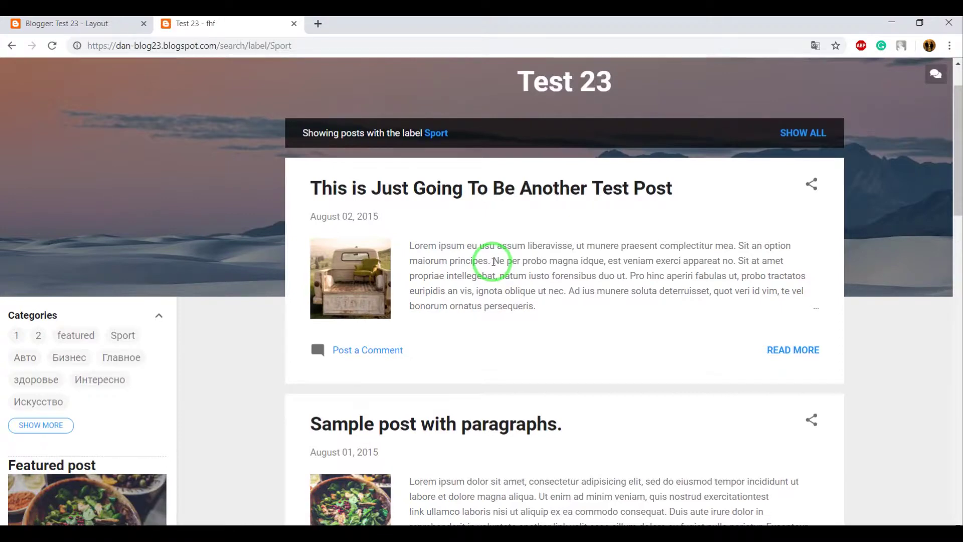
# Check which published posts carry the Sport label, then go back to the blog tab
pyautogui.click(98, 24)
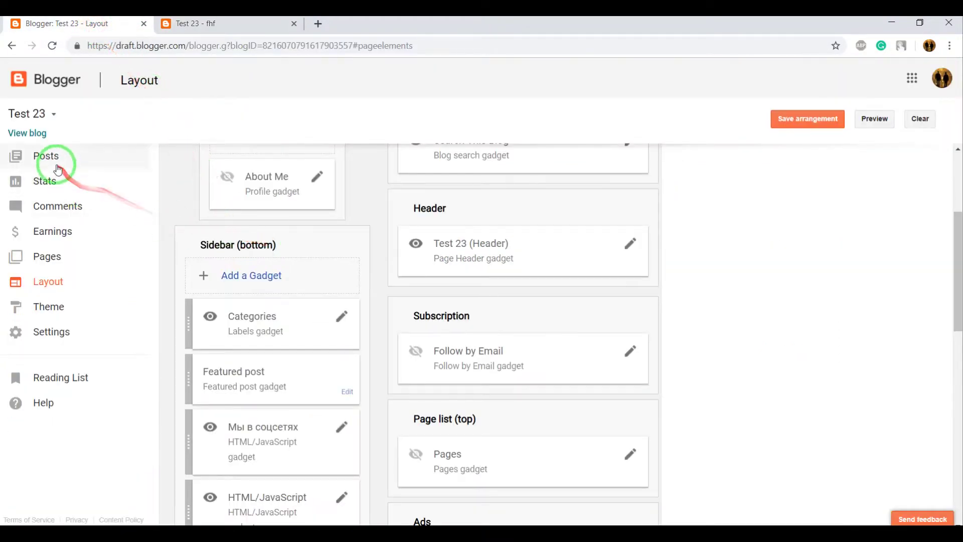
pyautogui.click(44, 157)
pyautogui.scroll(4, 244, 199)
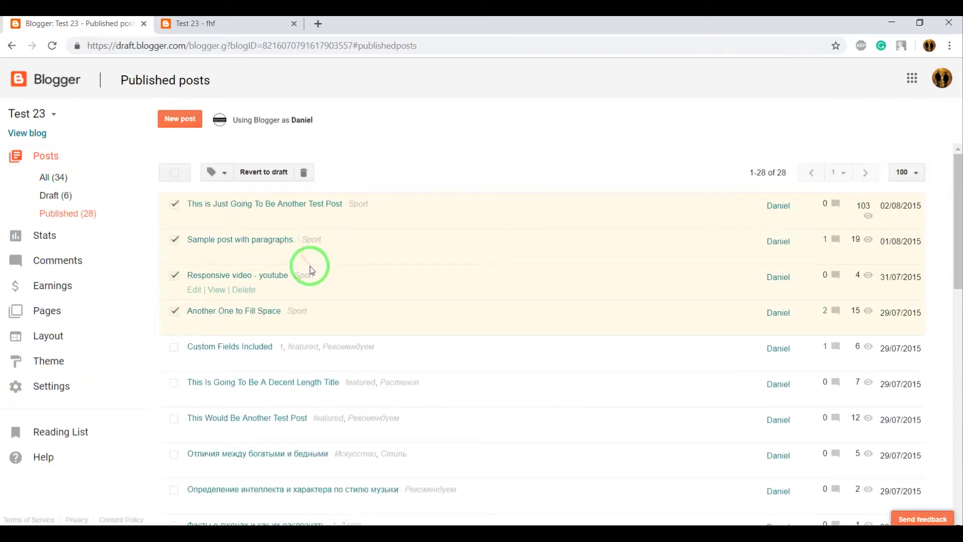
pyautogui.click(244, 24)
pyautogui.scroll(-10, 497, 276)
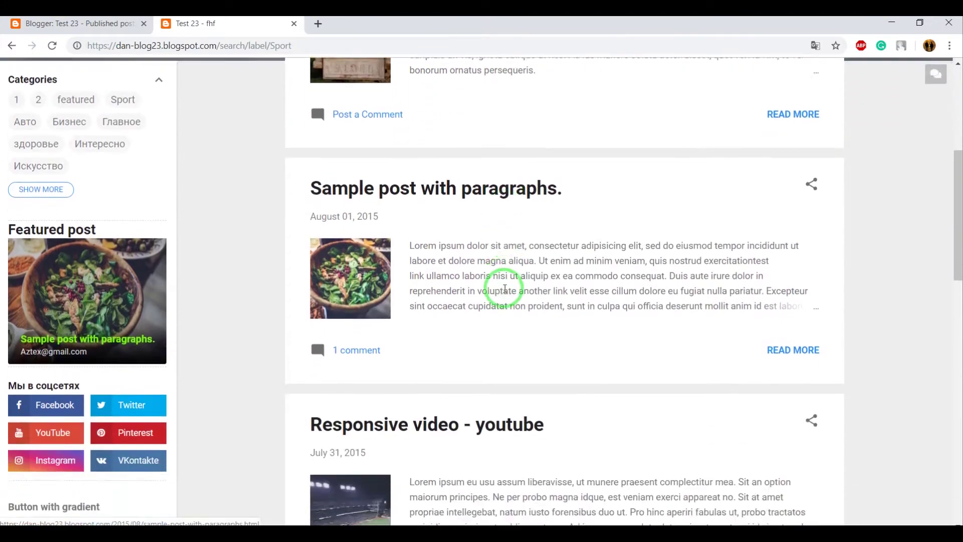
pyautogui.scroll(-3, 496, 286)
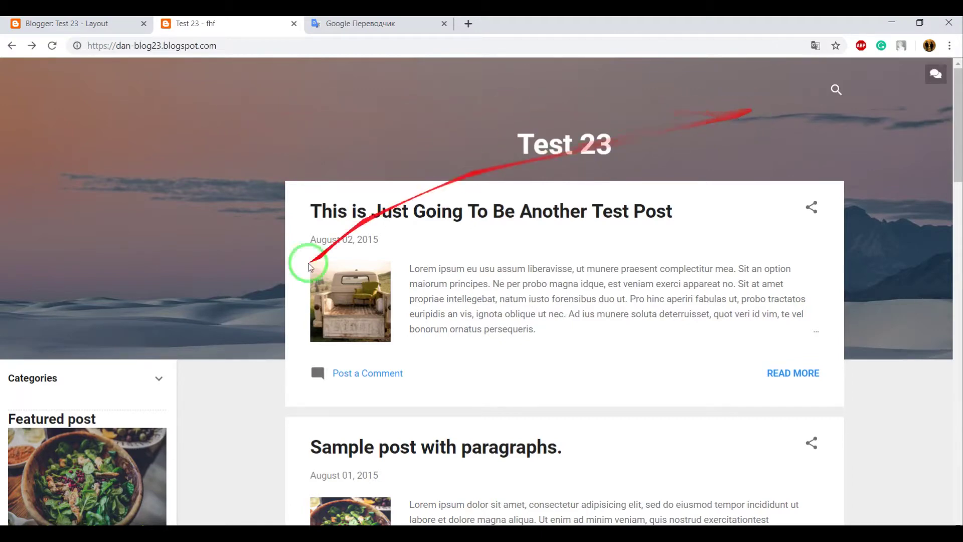
# Open the Sport label page from Categories, copy its web address, and return to Layout
pyautogui.click(141, 380)
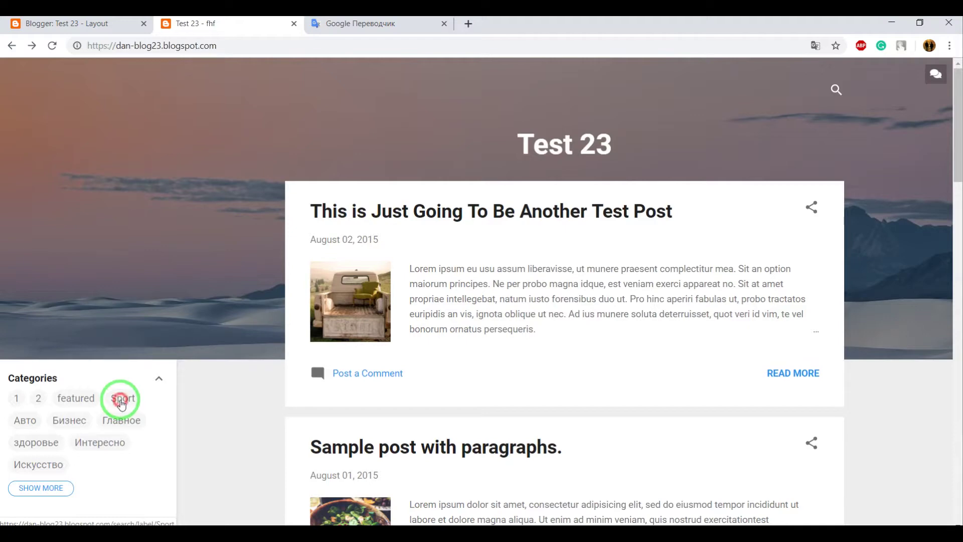
pyautogui.click(120, 401)
pyautogui.click(234, 46)
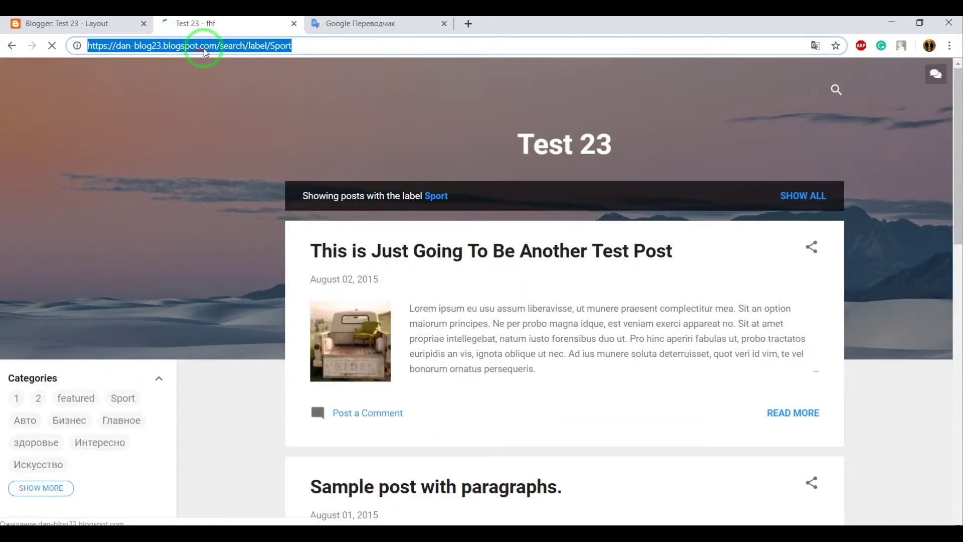
pyautogui.rightClick(206, 47)
pyautogui.click(146, 87)
pyautogui.click(185, 47)
pyautogui.hotkey('ctrl', 'c')
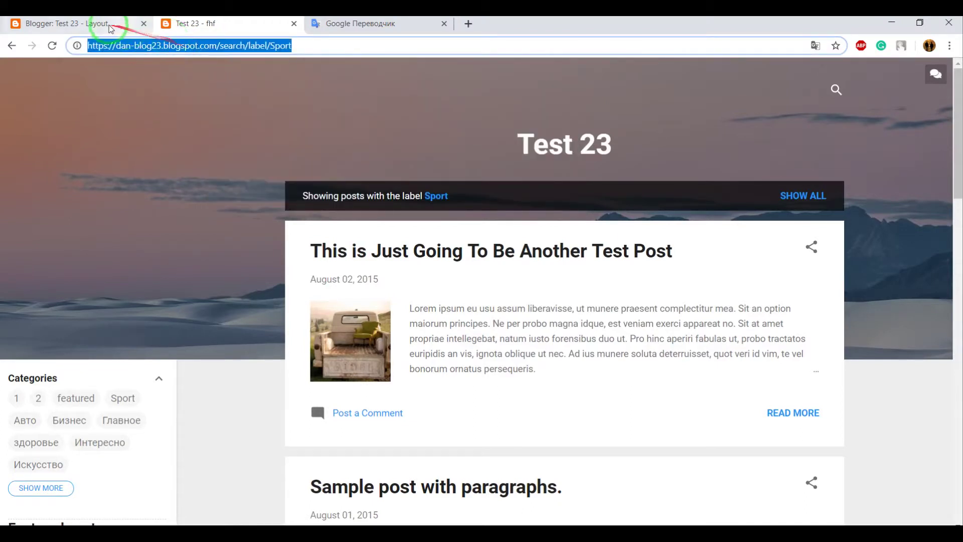
pyautogui.click(85, 32)
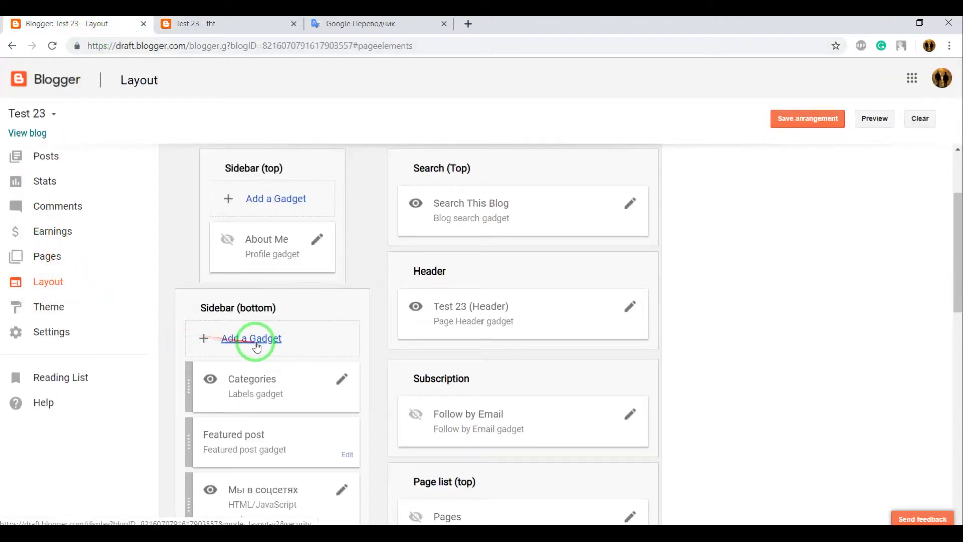
# Review and close the Pages gadget settings, then start adding a gadget to Sidebar (bottom)
pyautogui.scroll(-3, 576, 351)
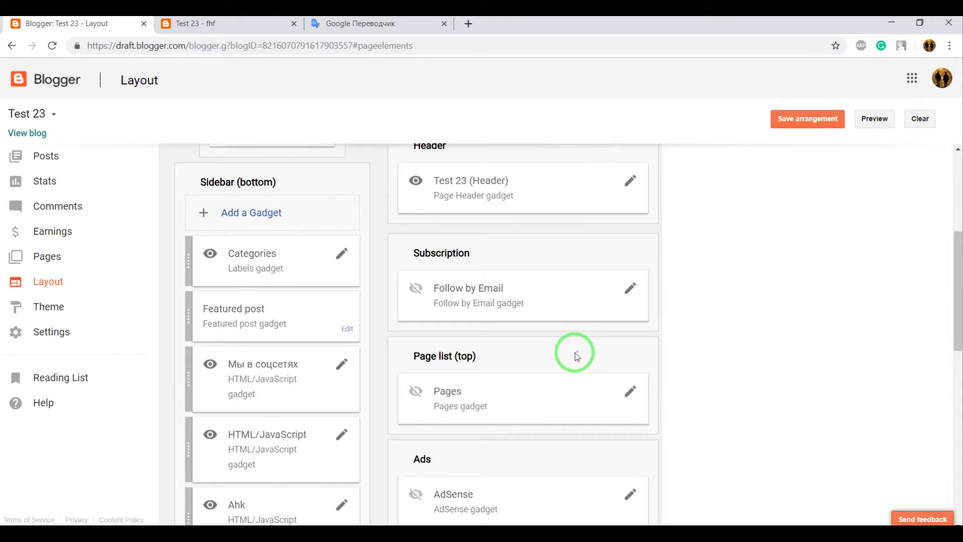
pyautogui.click(629, 390)
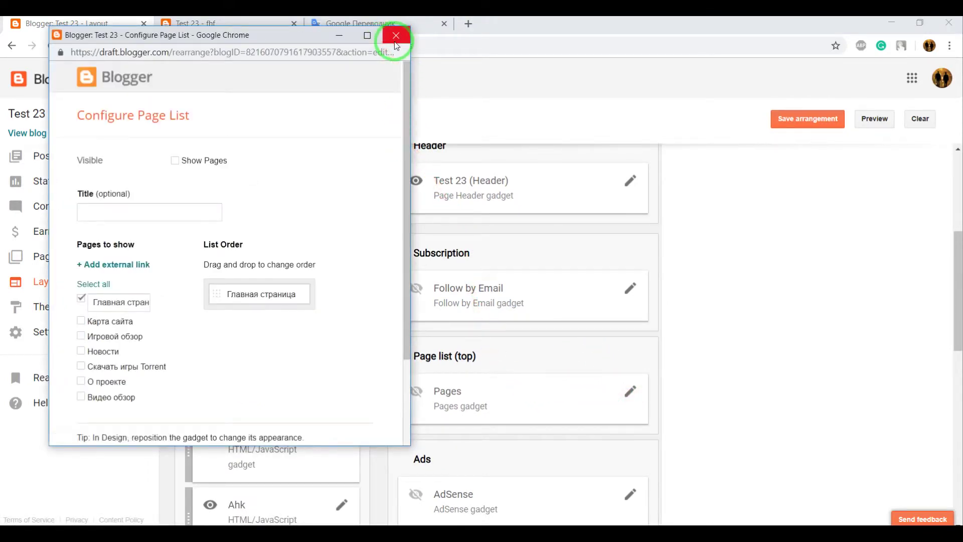
pyautogui.click(396, 36)
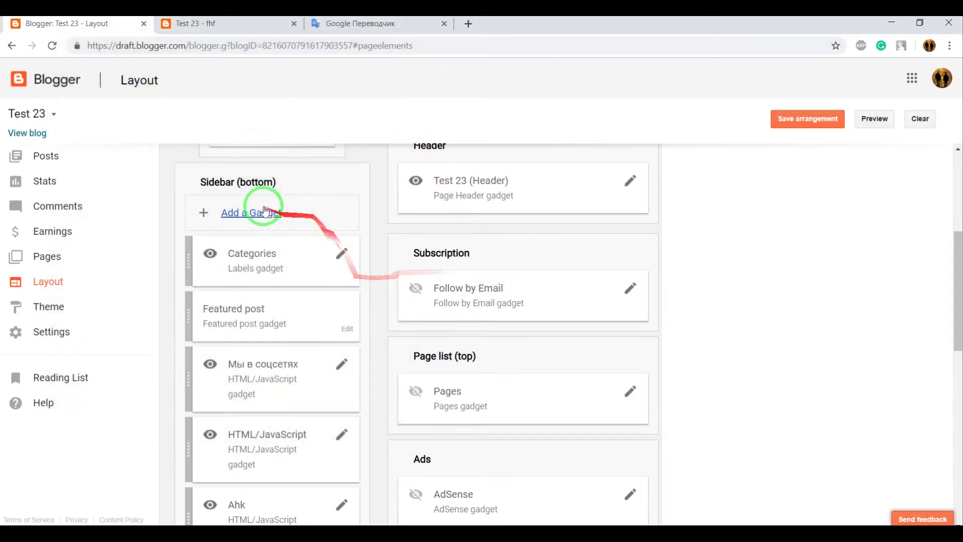
pyautogui.click(261, 215)
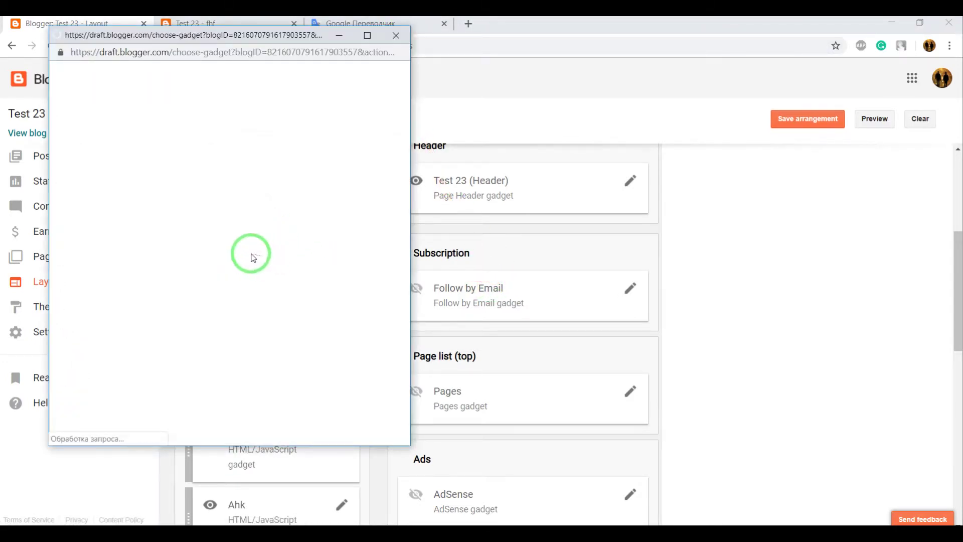
# Add a Pages gadget to the layout, opening its Configure Page List window with only Home checked
pyautogui.scroll(-8, 226, 263)
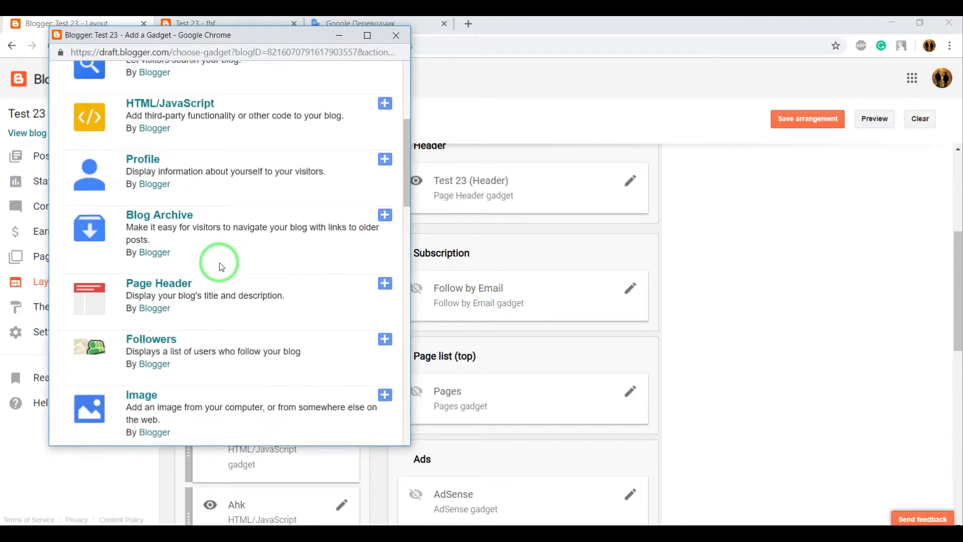
pyautogui.scroll(-3, 219, 264)
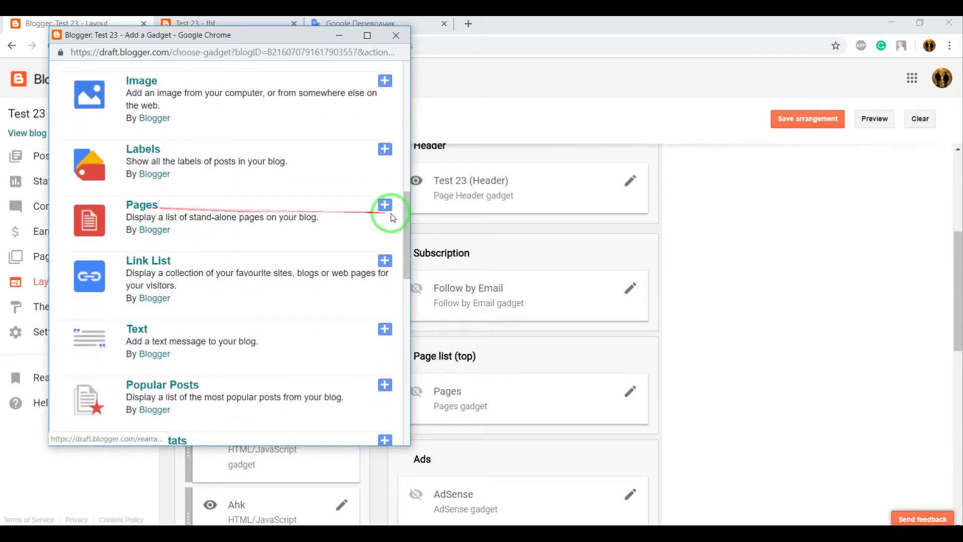
pyautogui.click(383, 207)
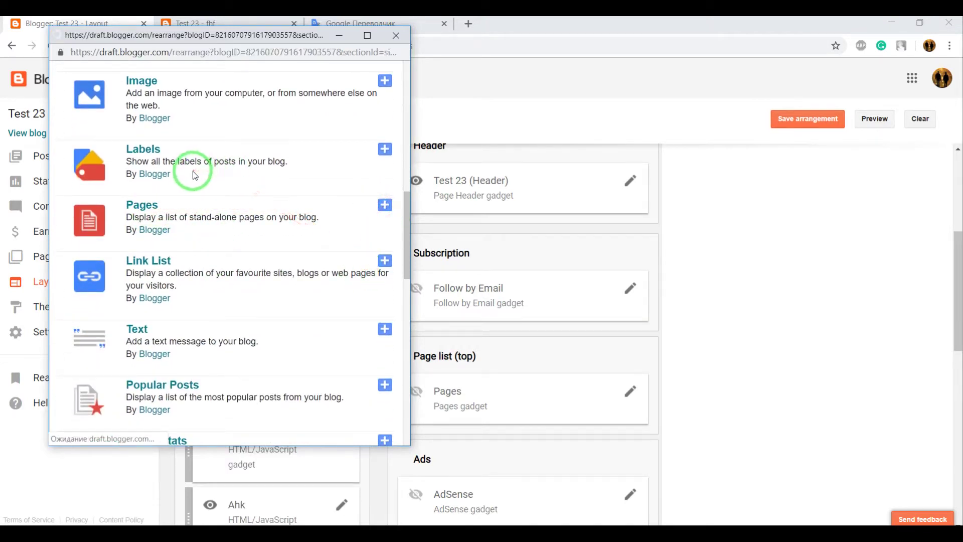
pyautogui.scroll(-3, 190, 236)
pyautogui.scroll(3, 178, 226)
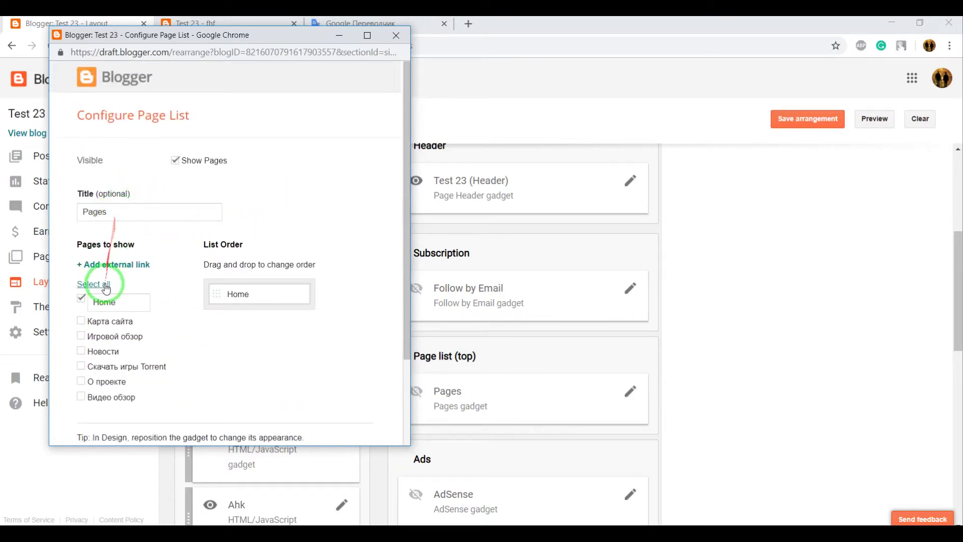
pyautogui.scroll(-2, 120, 266)
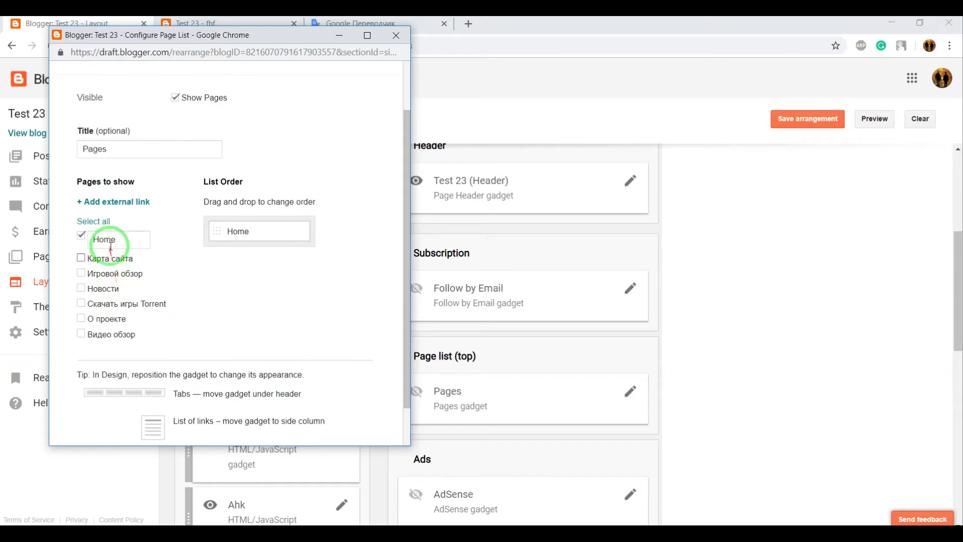
# Add an external link titled 'Sport' with the pasted /search/label/Sport address after Home
pyautogui.click(110, 206)
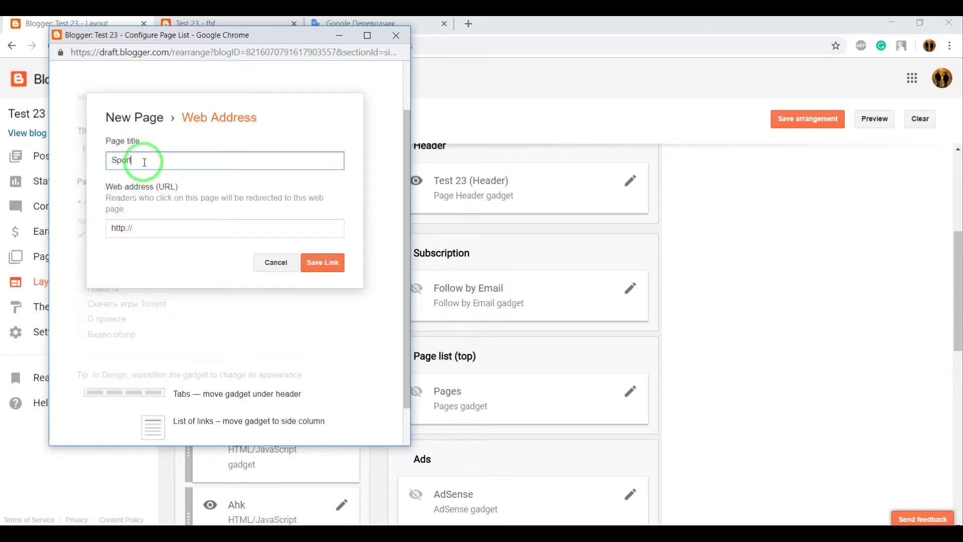
pyautogui.write('Sport')
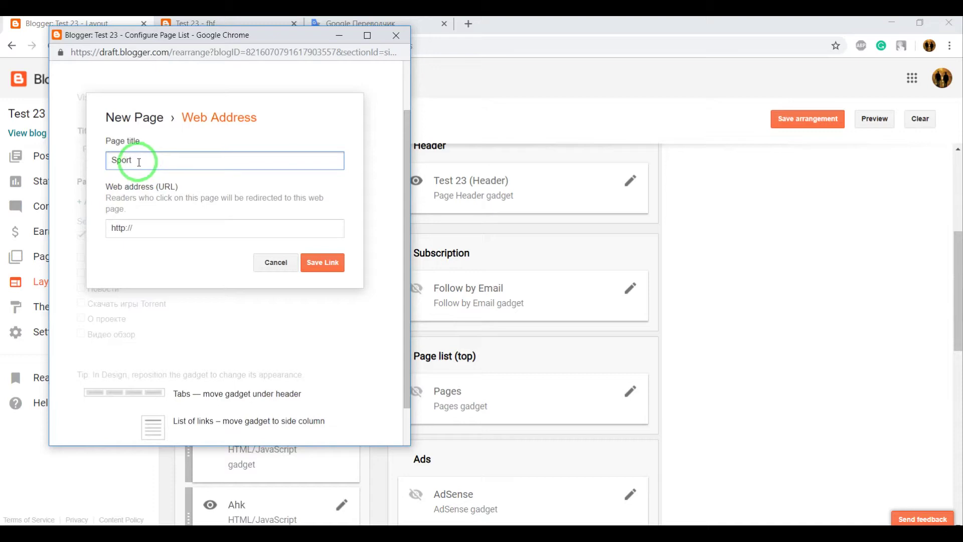
pyautogui.click(141, 227)
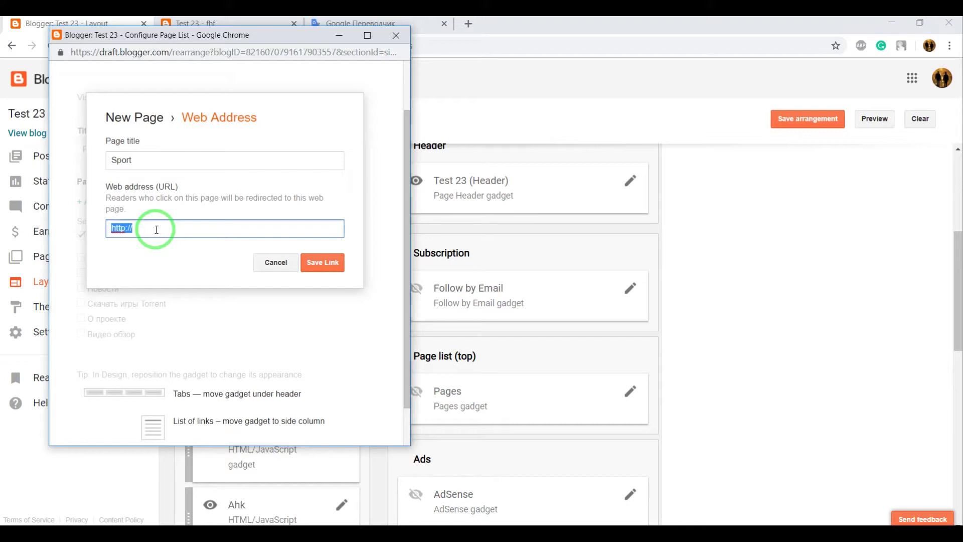
pyautogui.hotkey('ctrl', 'v')
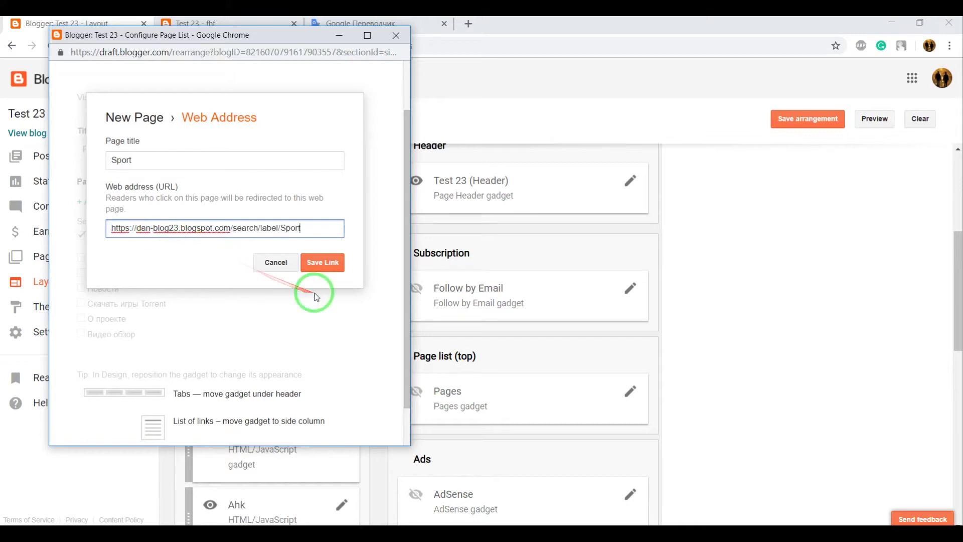
pyautogui.click(326, 263)
# Save the Pages gadget and bring up the live blog's Sport listing
pyautogui.scroll(-3, 258, 308)
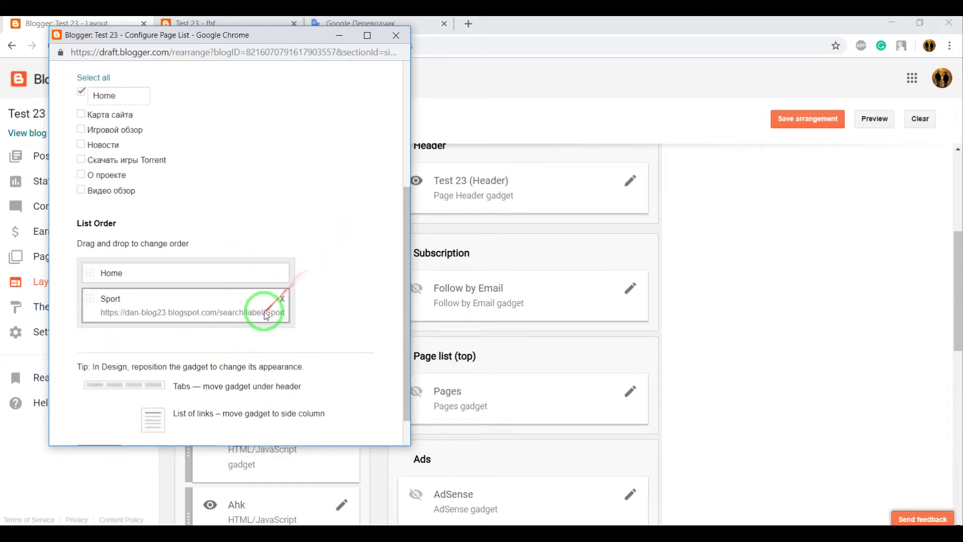
pyautogui.click(106, 412)
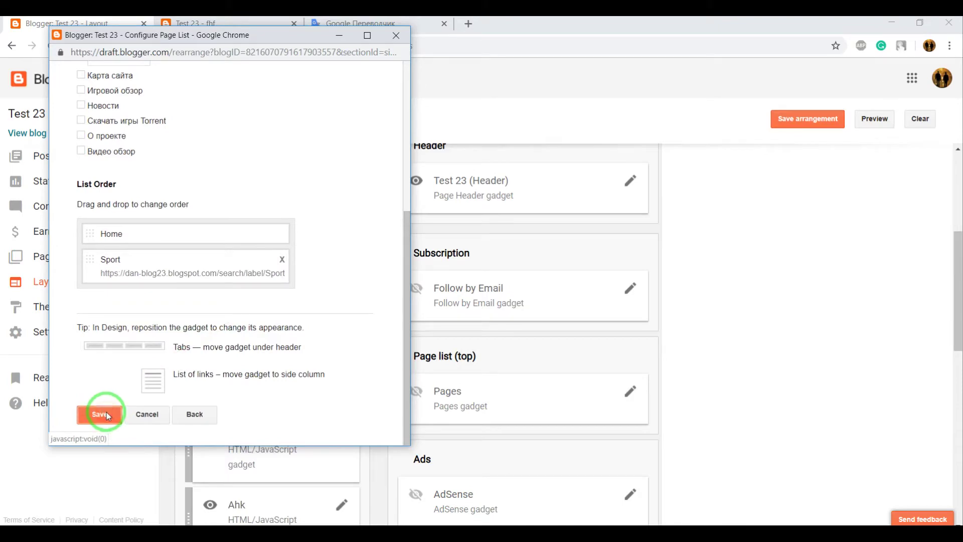
pyautogui.click(224, 23)
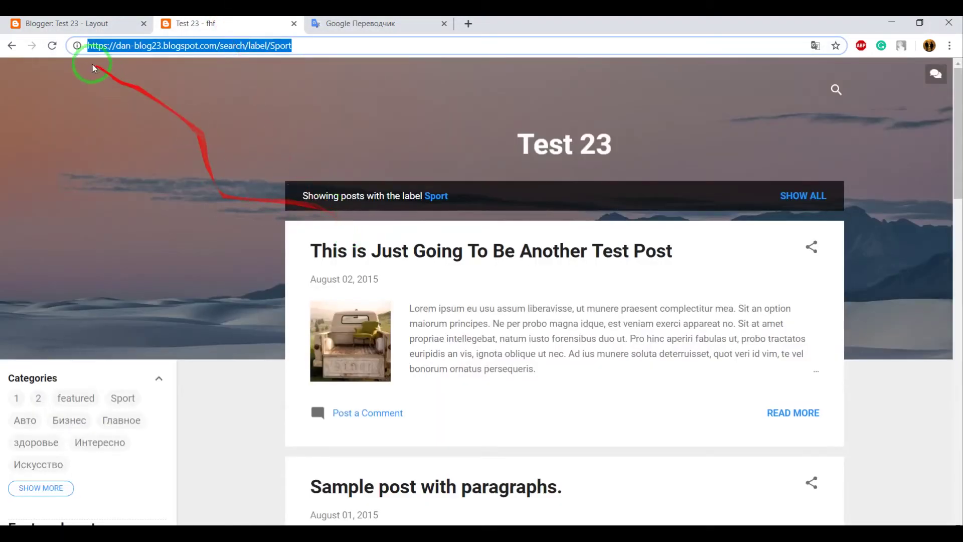
# Drag the new Pages gadget from Sidebar (bottom) into Page list (top) and save the arrangement
pyautogui.click(82, 23)
pyautogui.moveTo(260, 262); pyautogui.dragTo(291, 269)
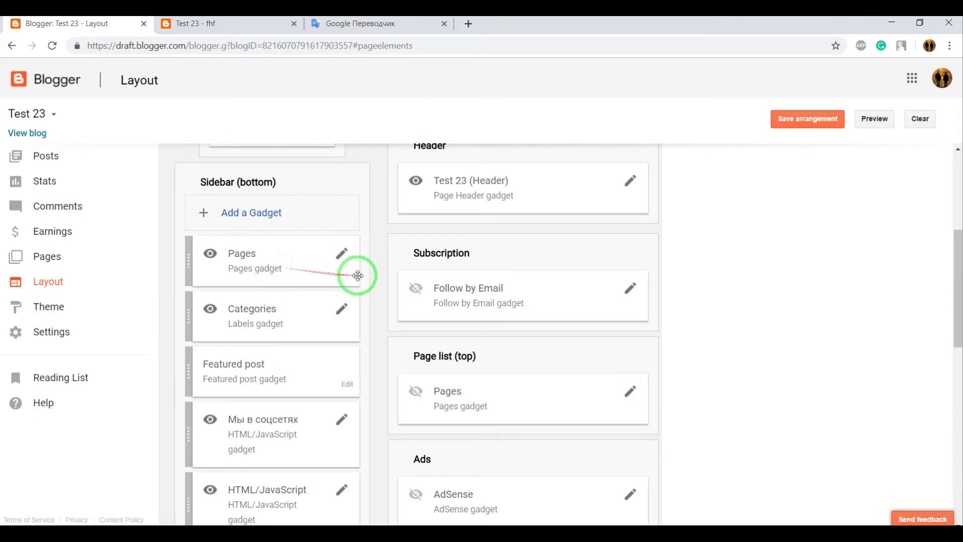
pyautogui.scroll(1, 346, 281)
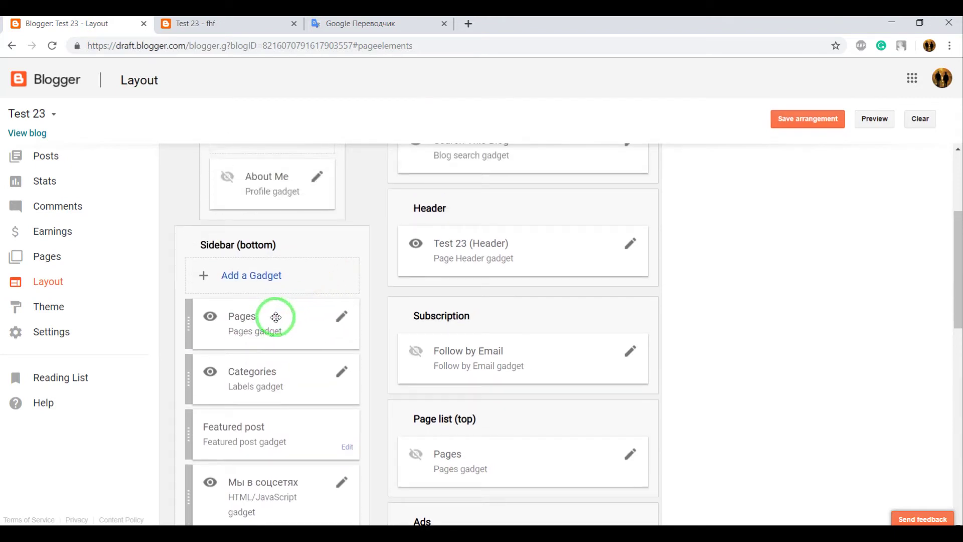
pyautogui.moveTo(275, 317); pyautogui.dragTo(453, 302)
pyautogui.scroll(-2, 501, 311)
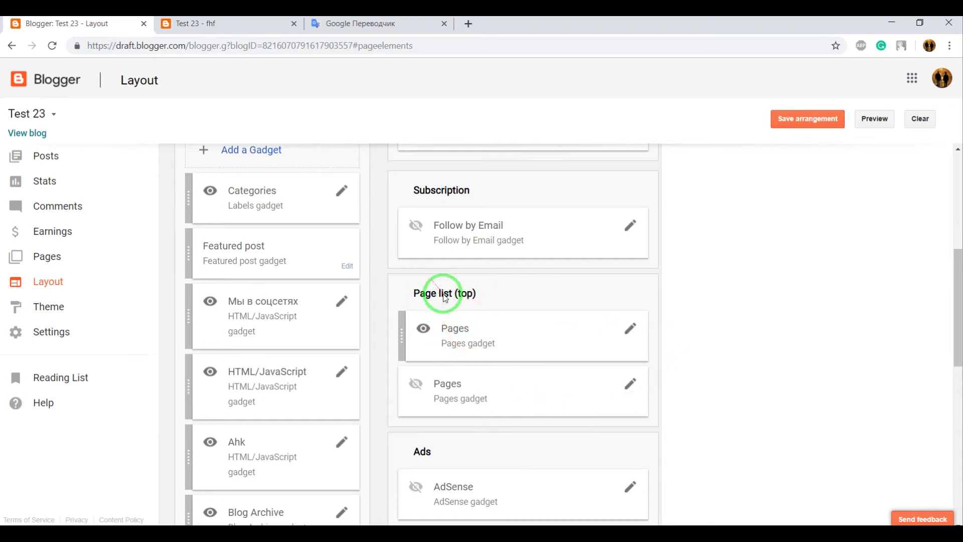
pyautogui.click(795, 122)
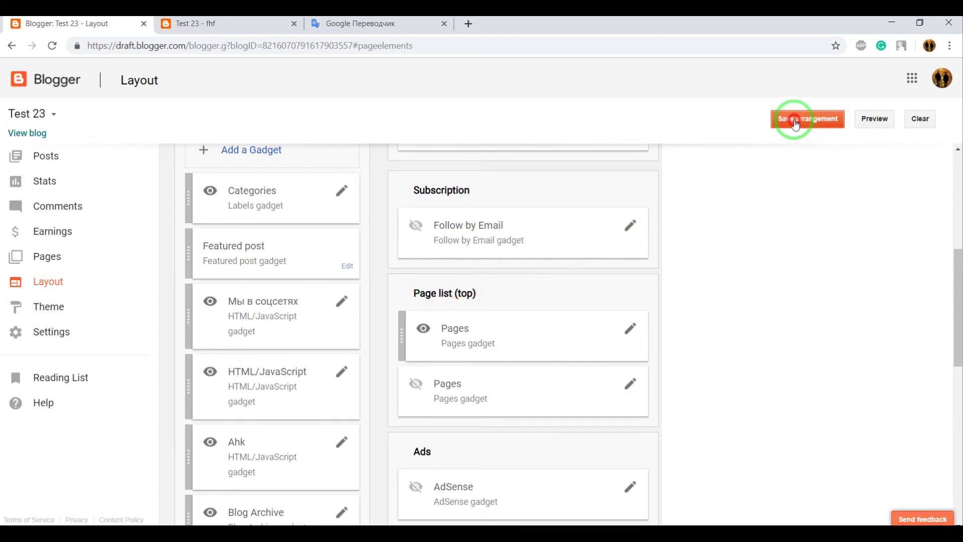
# Reload the live blog with F5 and browse the Sport-labelled posts under the new SPORT tab
pyautogui.click(222, 24)
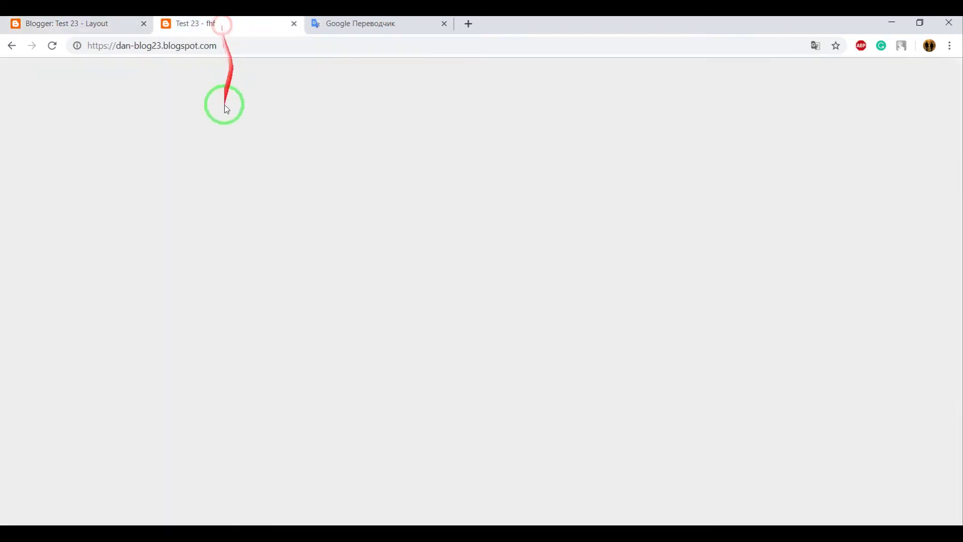
pyautogui.press('F5')
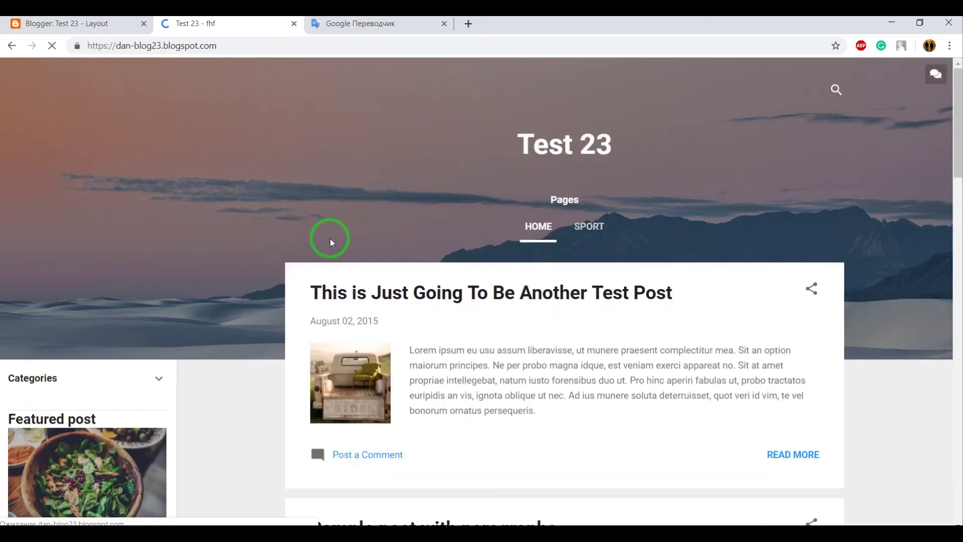
pyautogui.click(589, 230)
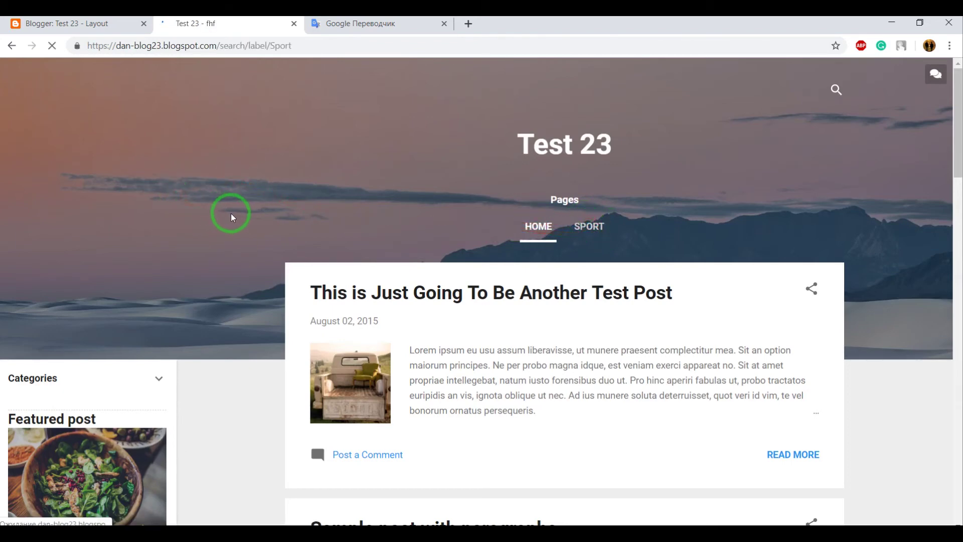
pyautogui.scroll(-3, 238, 219)
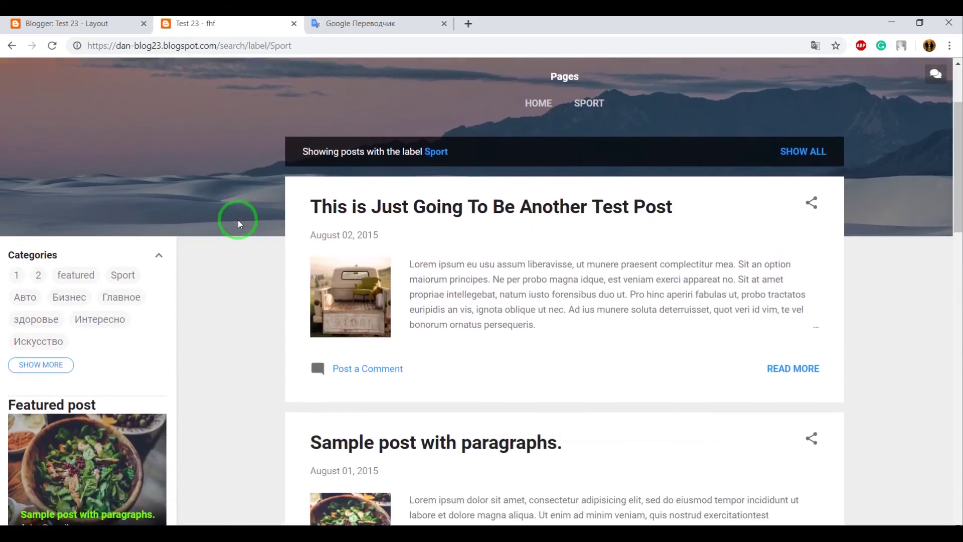
pyautogui.scroll(-1, 240, 222)
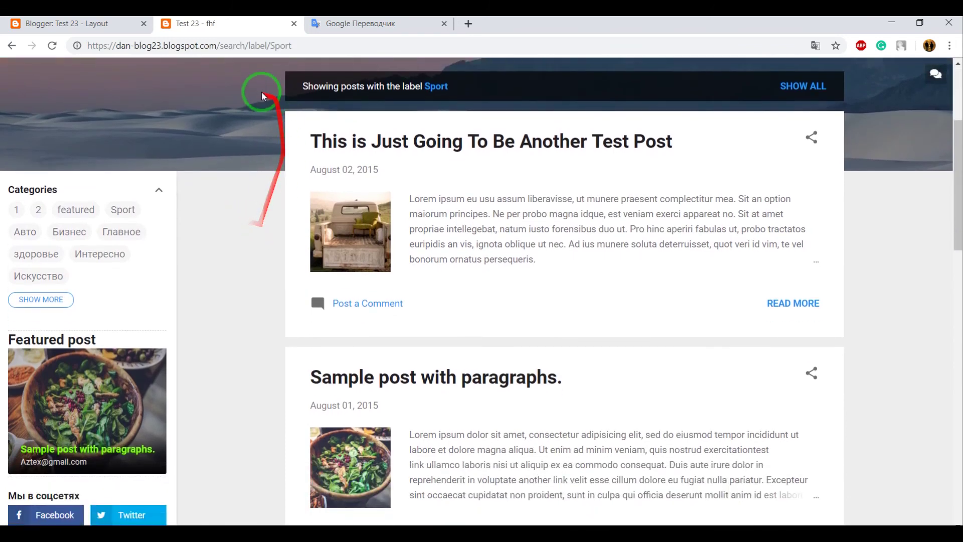
pyautogui.moveTo(227, 52)
pyautogui.mouseDown()
pyautogui.moveTo(261, 45)
pyautogui.moveTo(294, 56)
pyautogui.mouseUp()
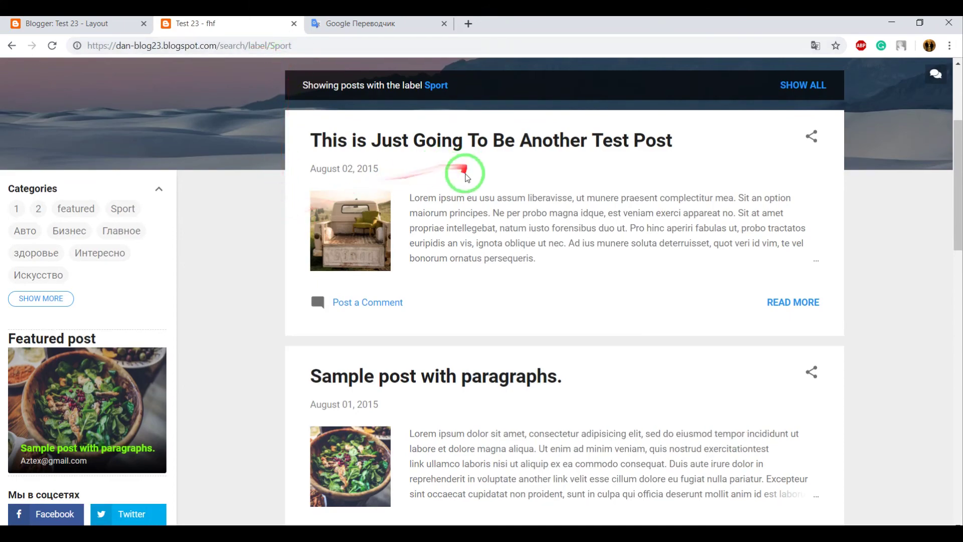
pyautogui.scroll(-6, 462, 181)
pyautogui.scroll(-5, 411, 276)
pyautogui.scroll(14, 408, 275)
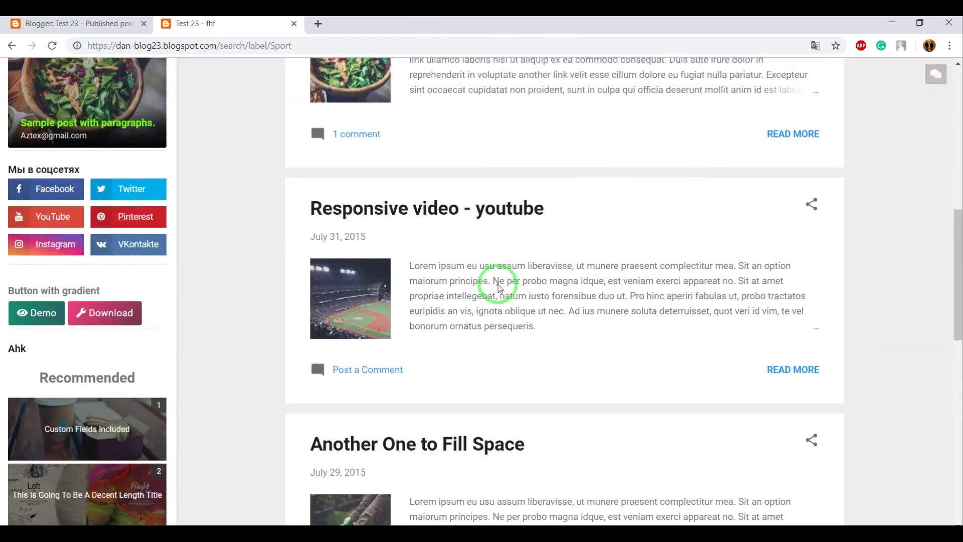
pyautogui.scroll(5, 501, 286)
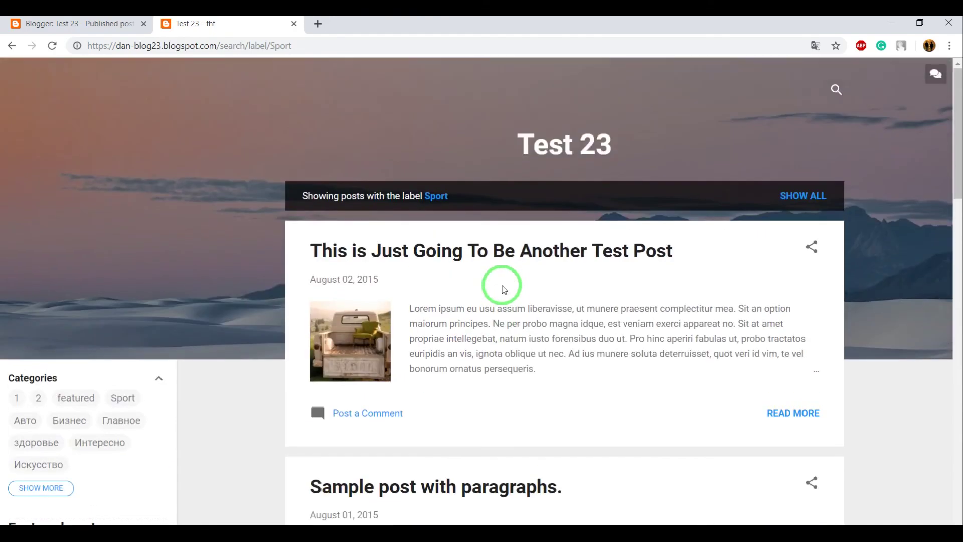